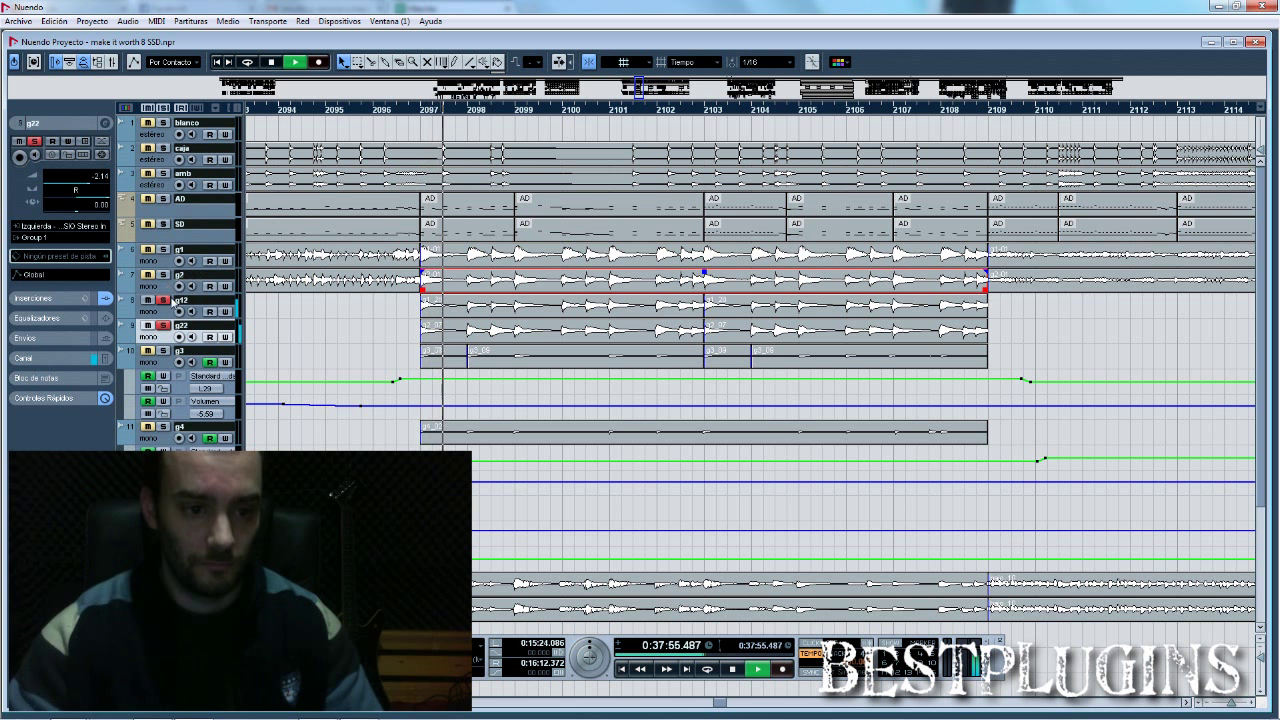
Switch the solo from g12 and g22 to g3 and g4, audition them from bar 2097, and unsolo both
key(space)
click(163, 301)
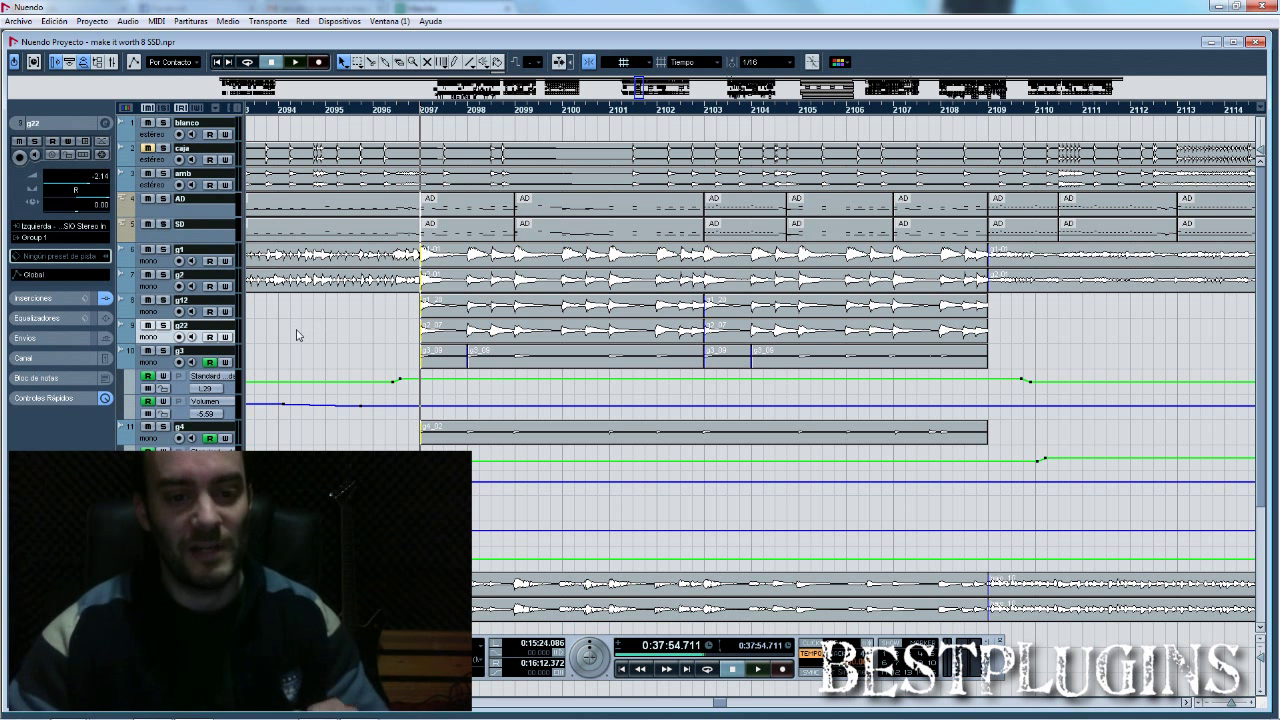
click(164, 352)
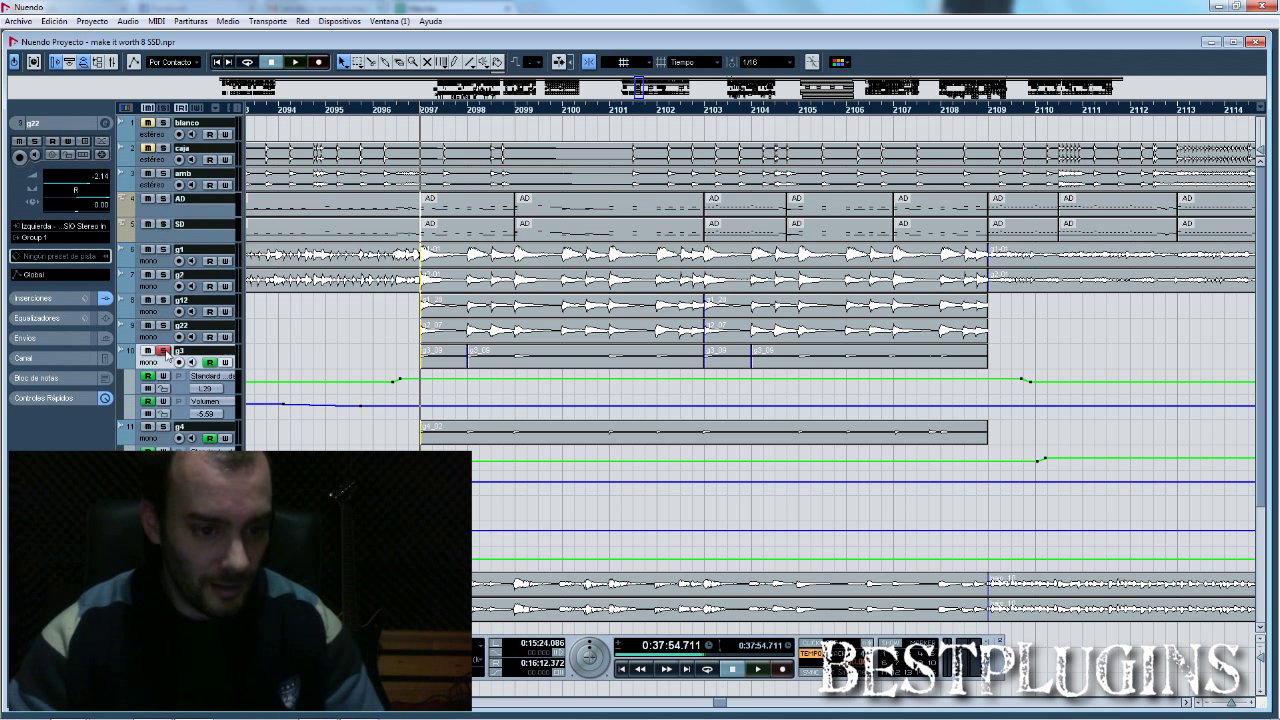
click(164, 427)
key(space)
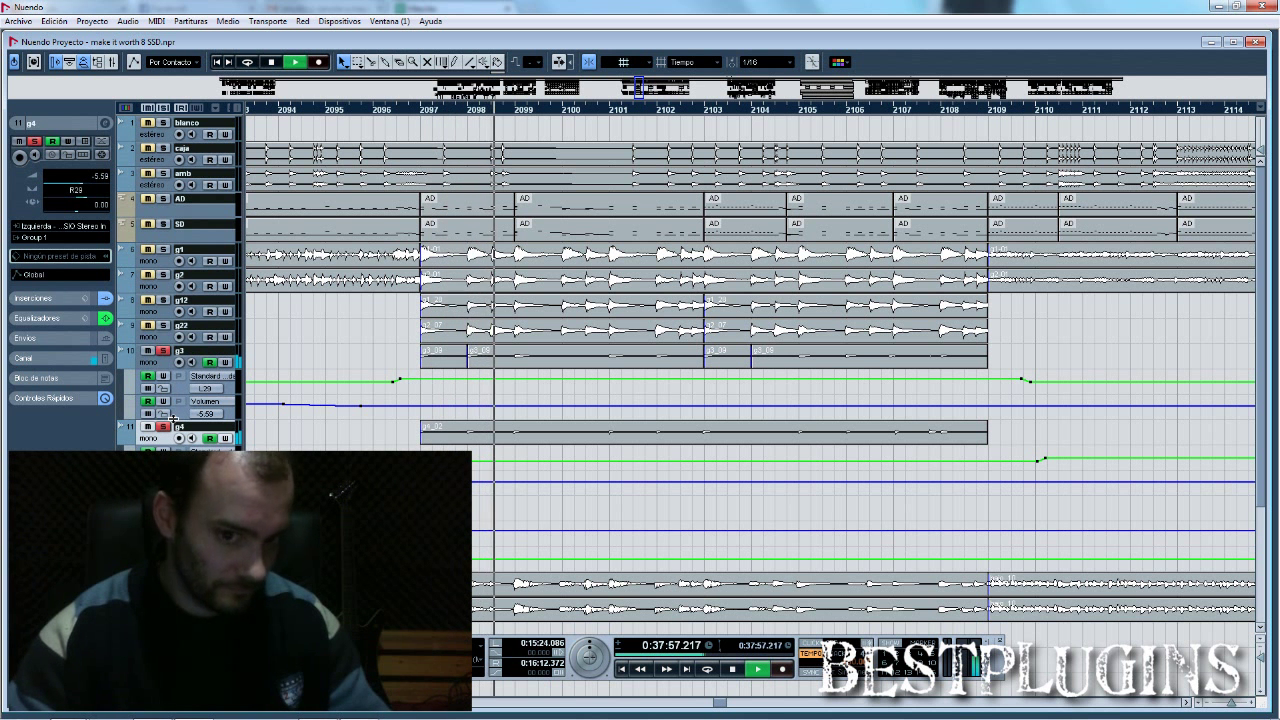
key(space)
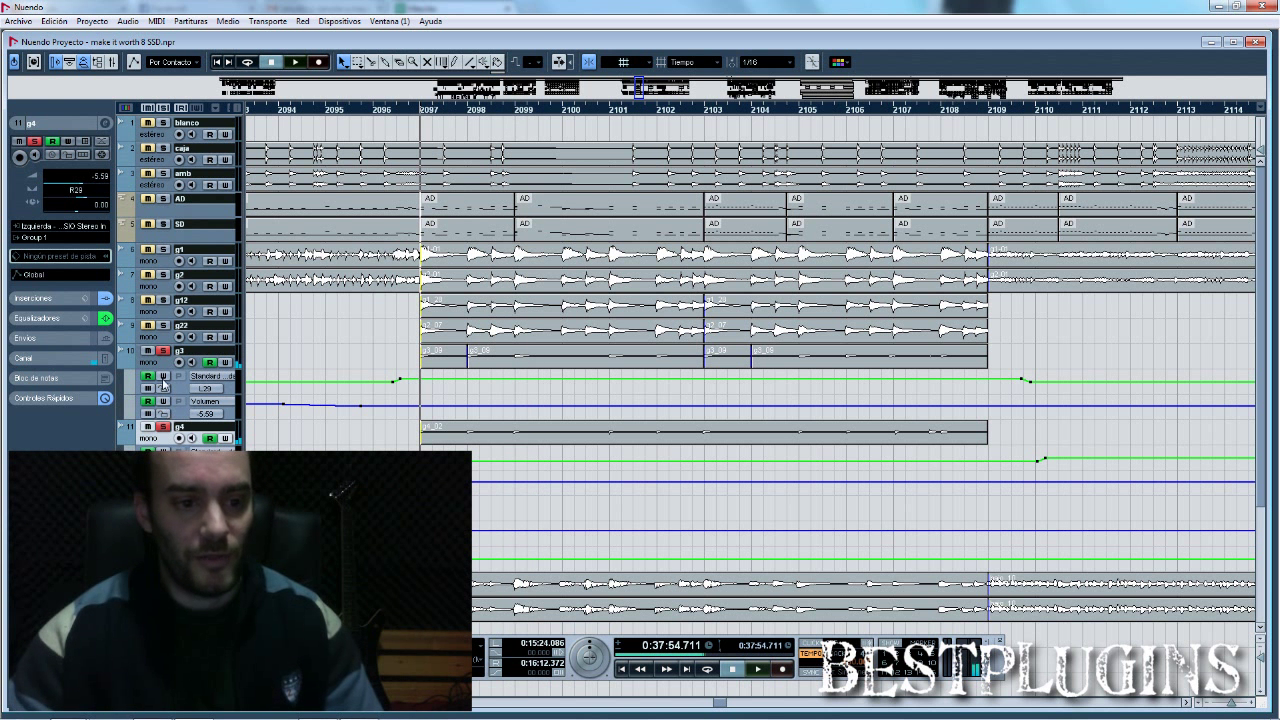
click(164, 428)
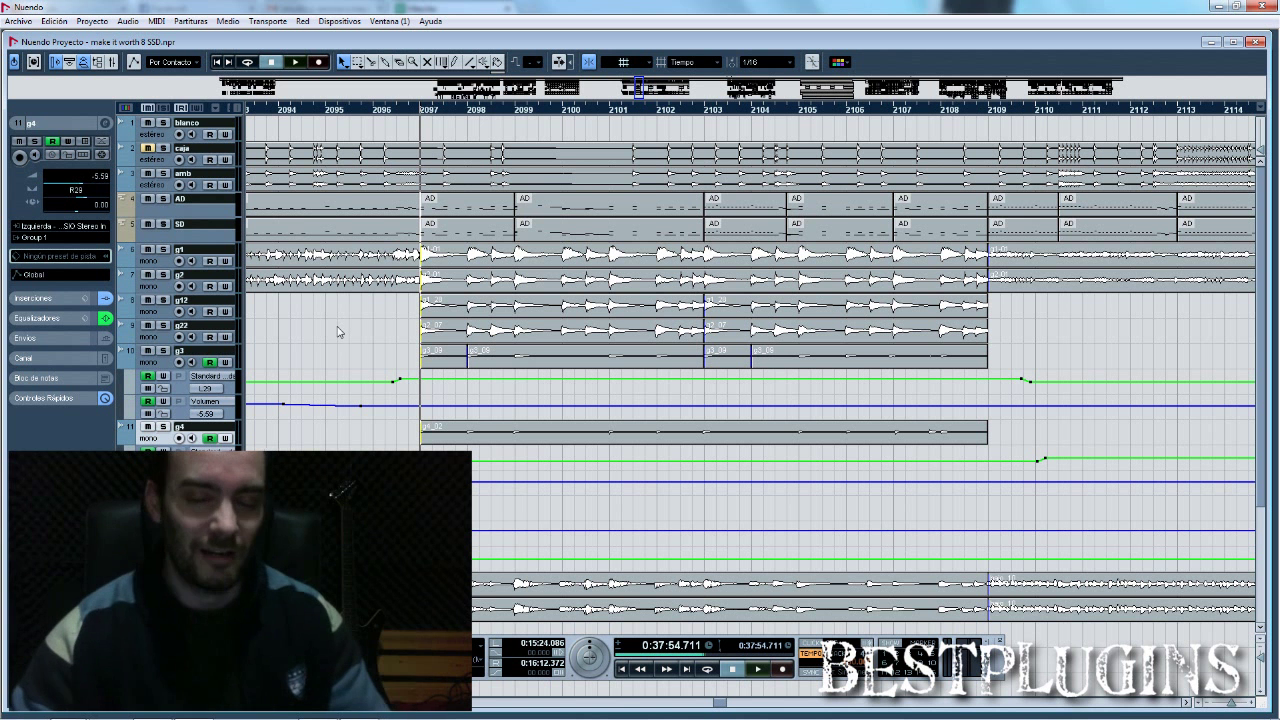
Play the full mix from about bar 2094.5, soloing g3 and g4 partway for comparison before returning to the mix
click(314, 110)
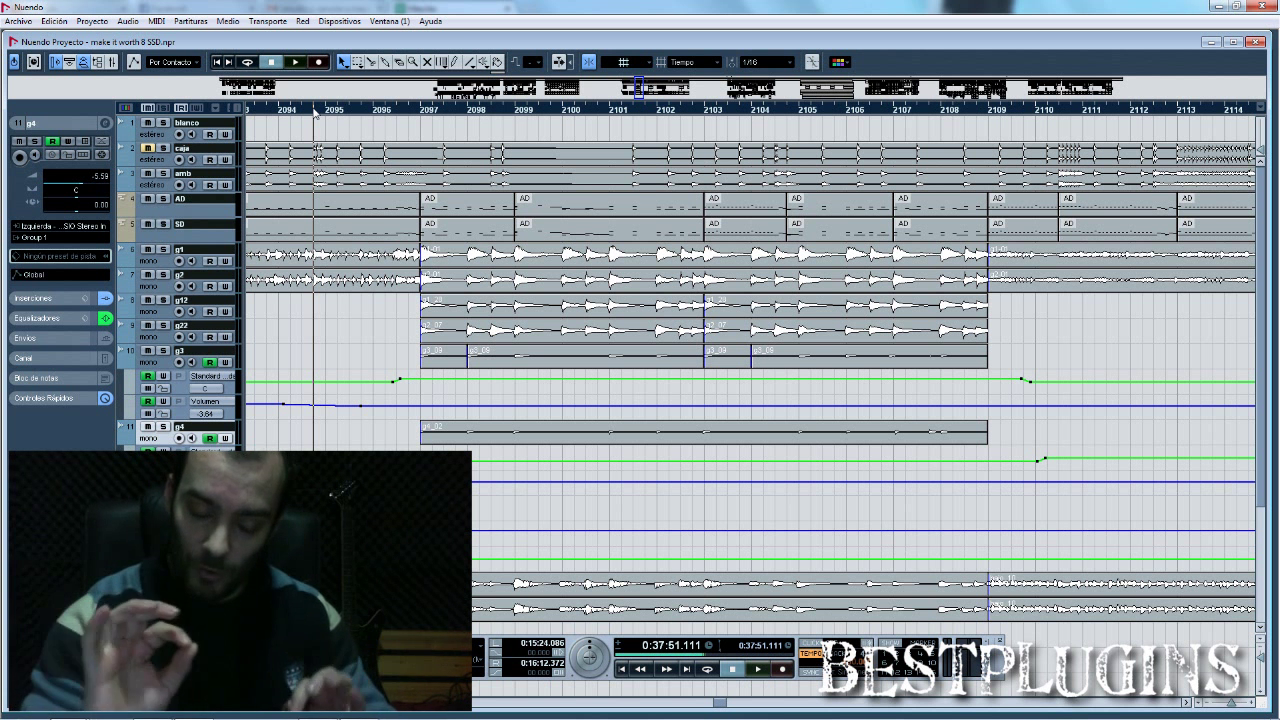
key(space)
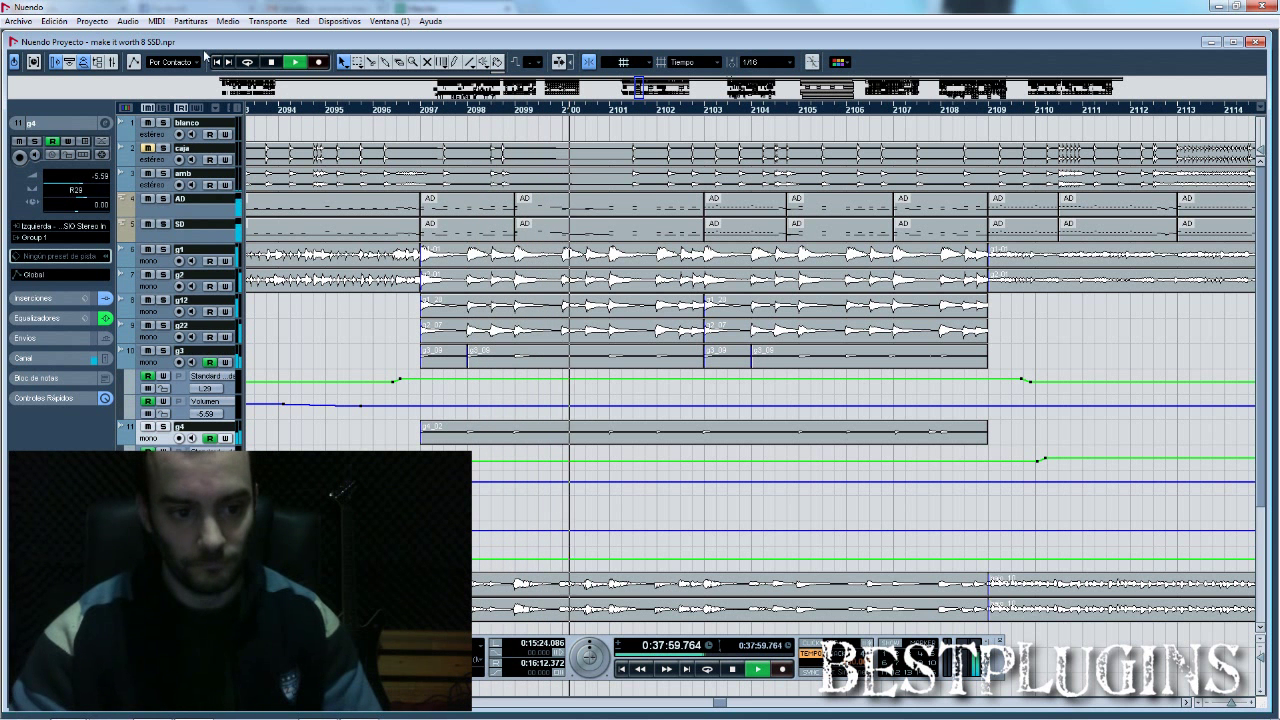
click(164, 351)
click(164, 429)
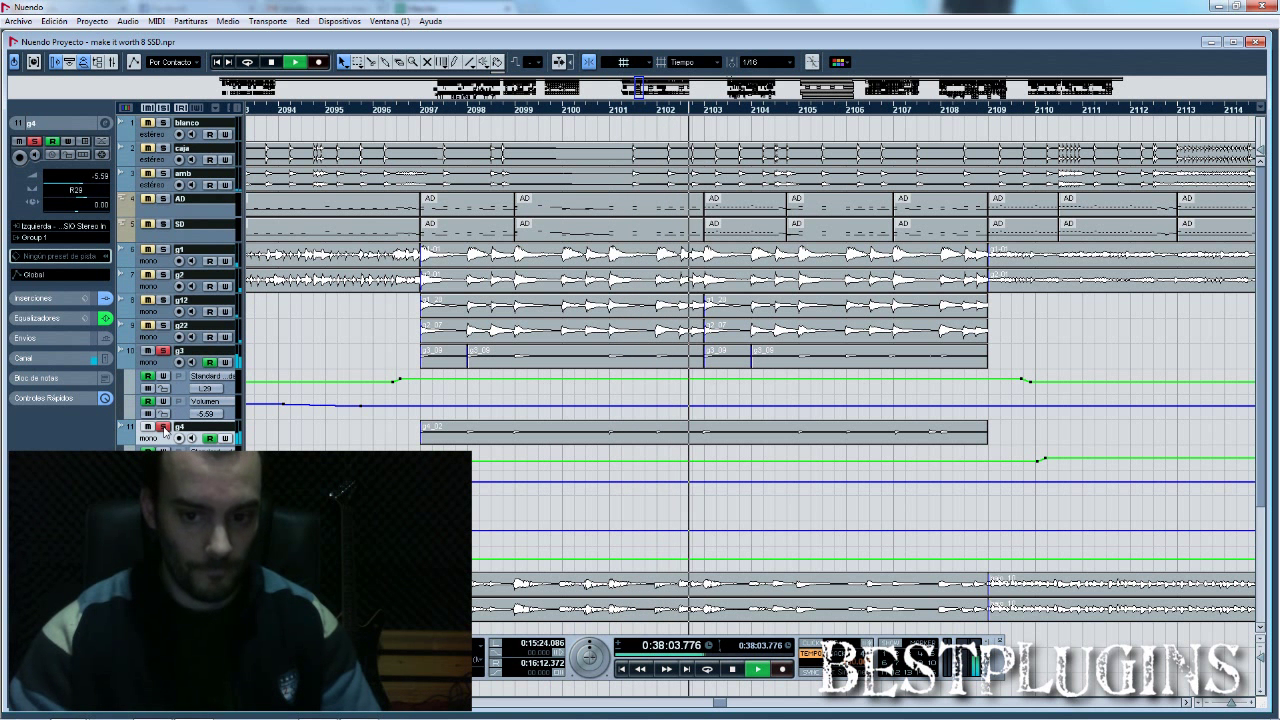
click(164, 429)
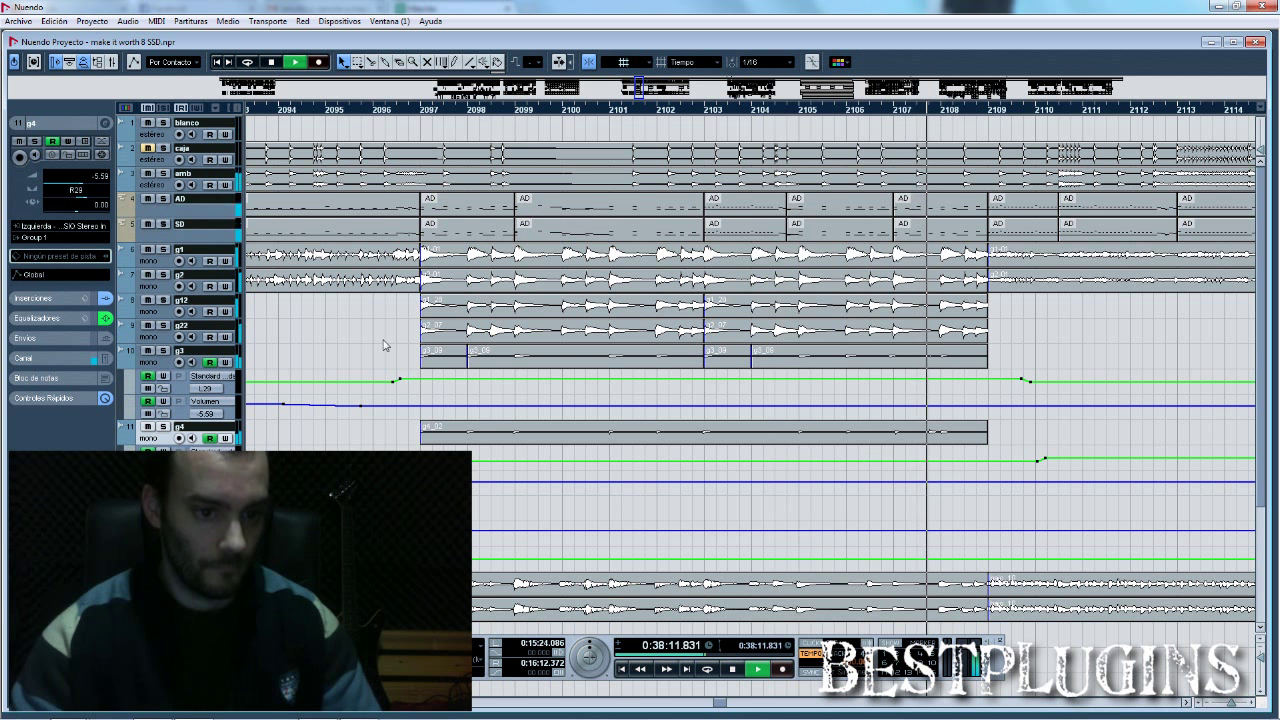
key(space)
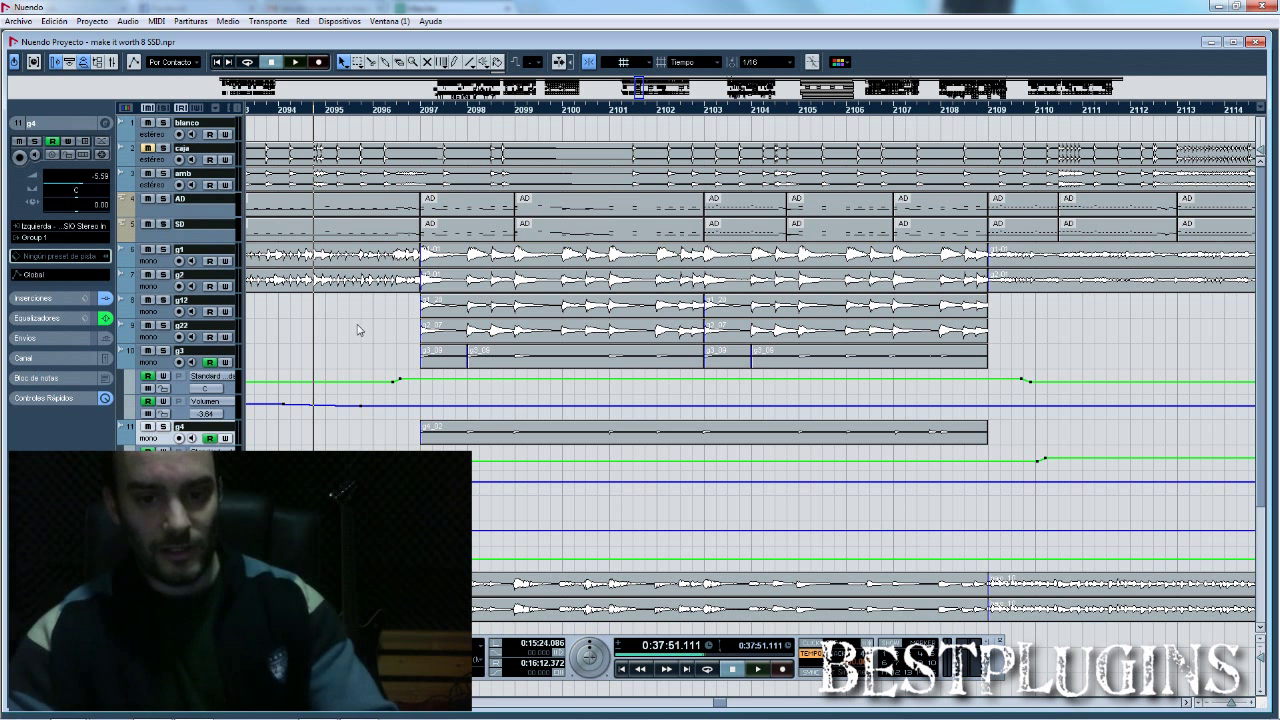
Examine the g3 channel's inserts and equalizer curve from the mixer, soloing the track for a brief audition
key(F3)
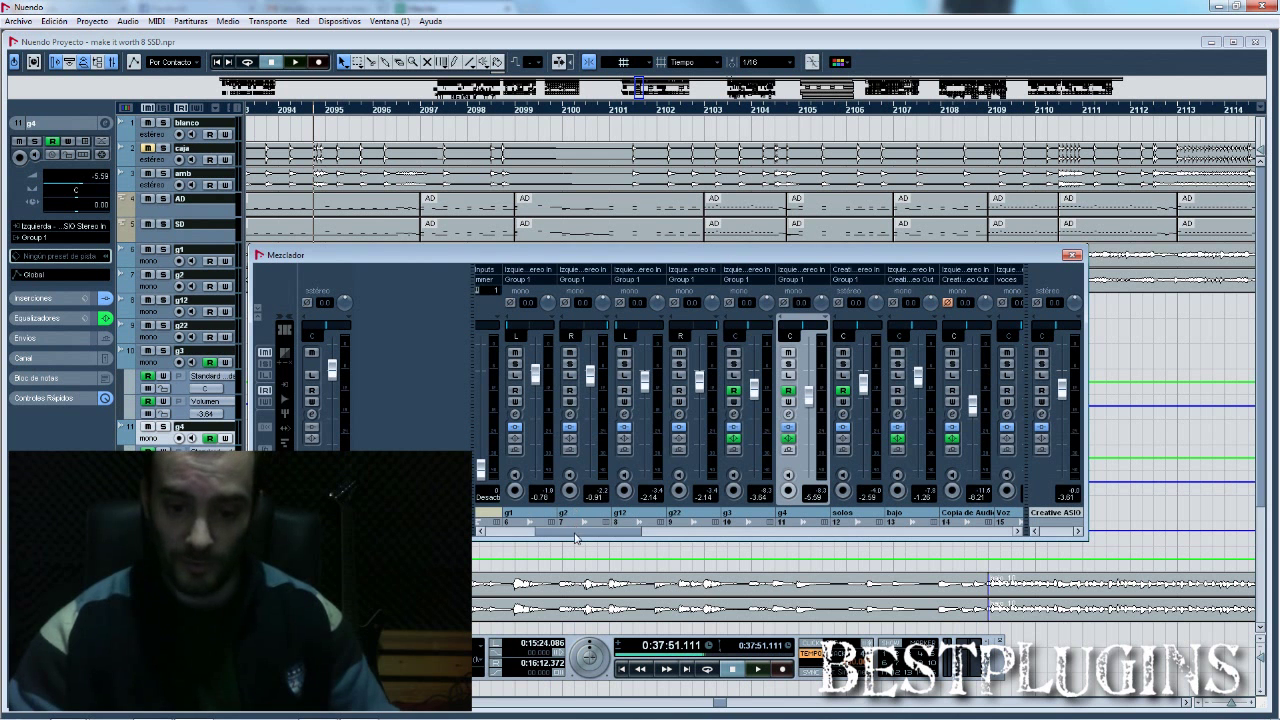
drag(576, 536, 602, 536)
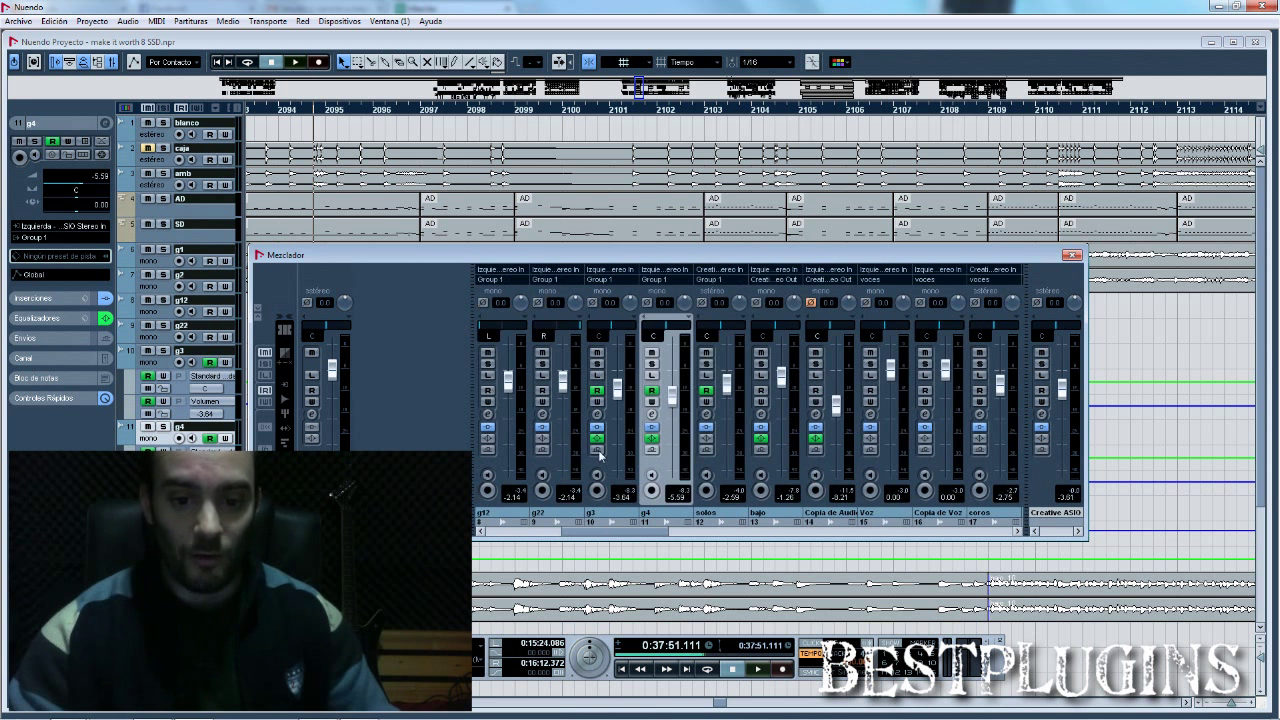
click(598, 414)
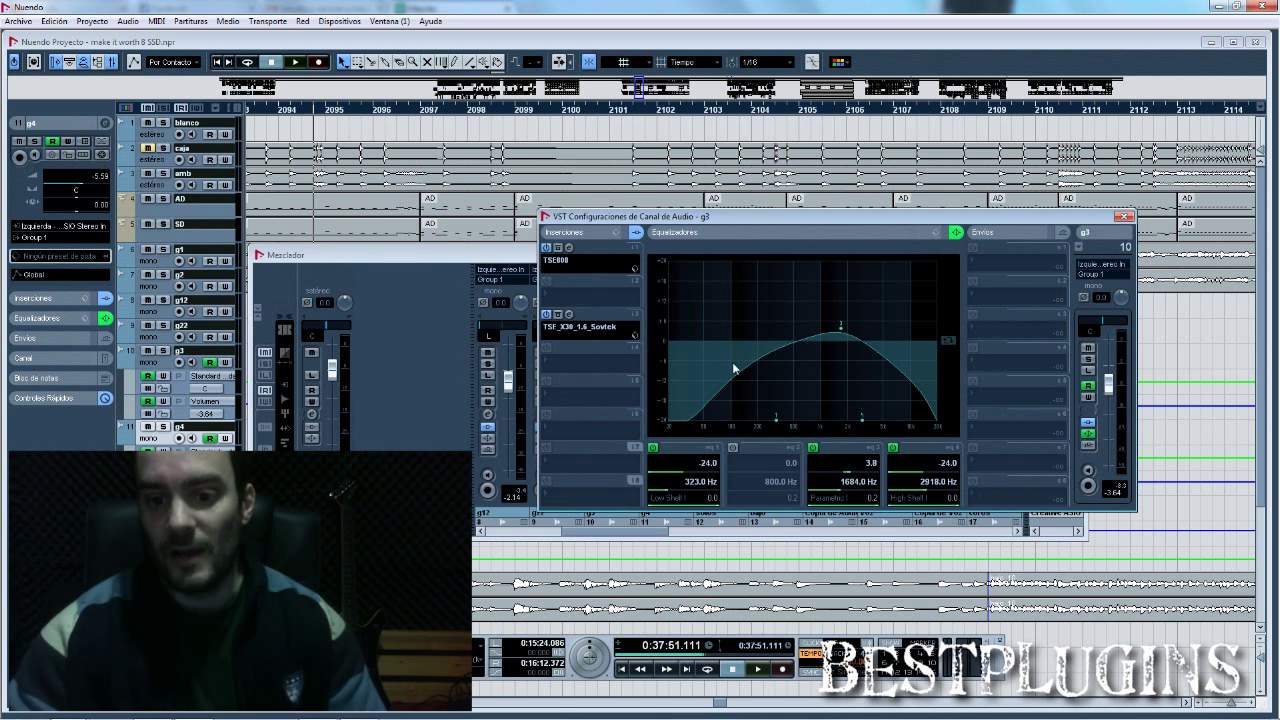
key(s)
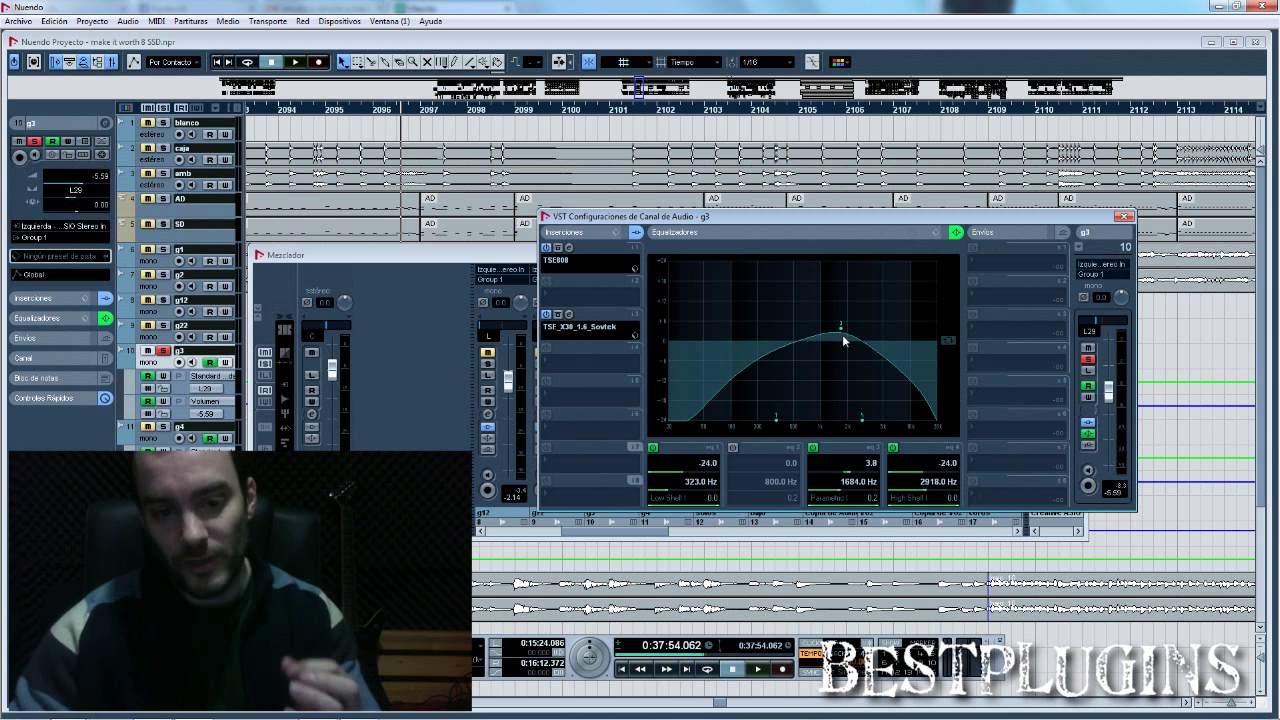
click(1125, 217)
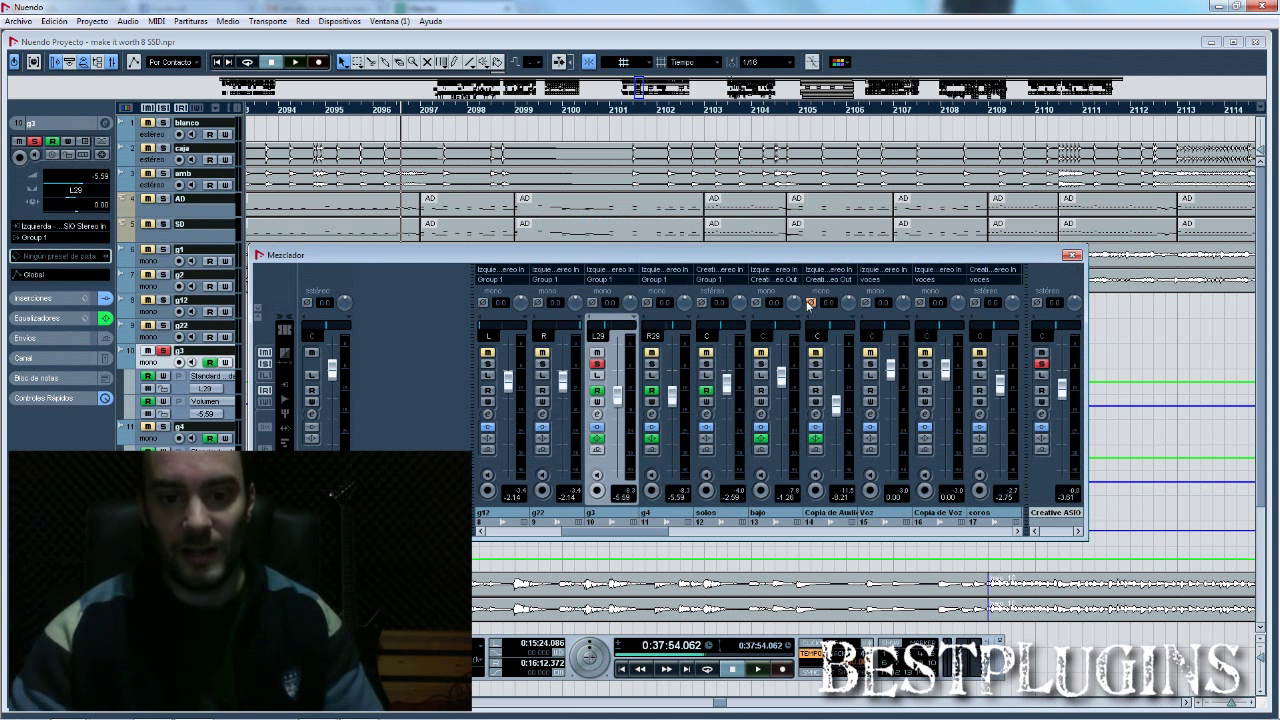
click(597, 364)
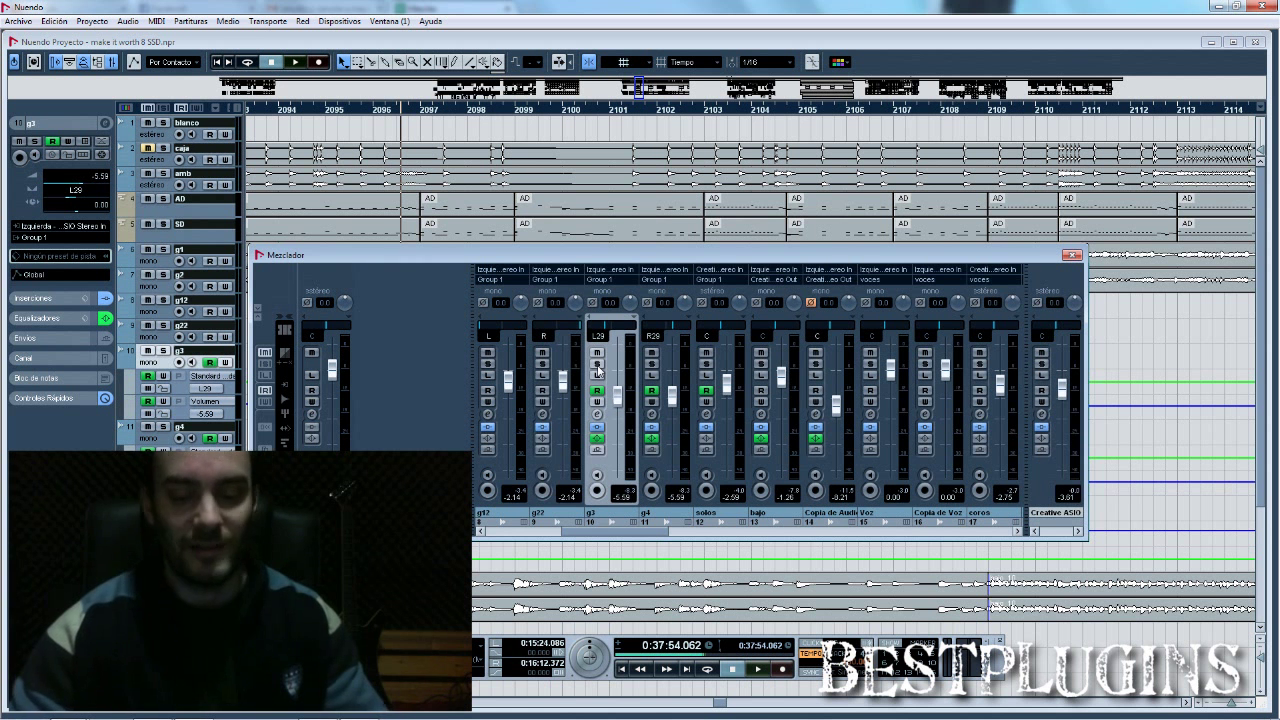
key(F3)
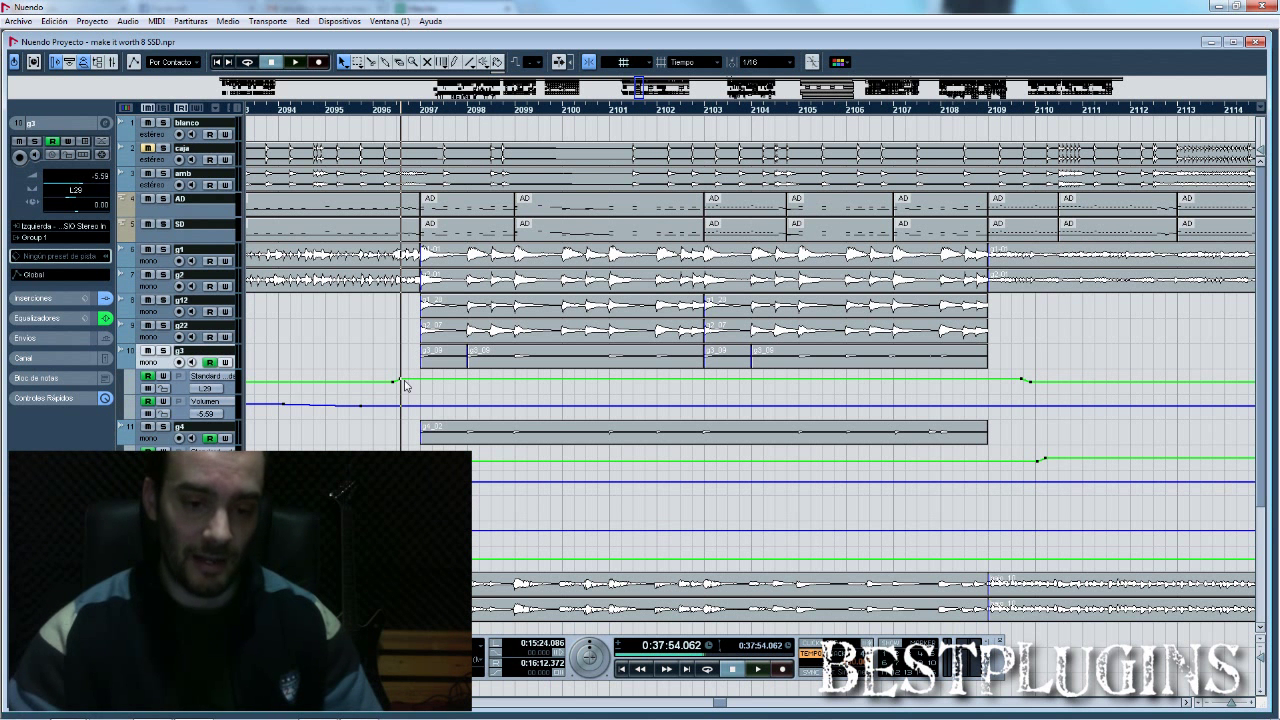
Audition g3 and g4 soloed together again from just before bar 2097
click(165, 427)
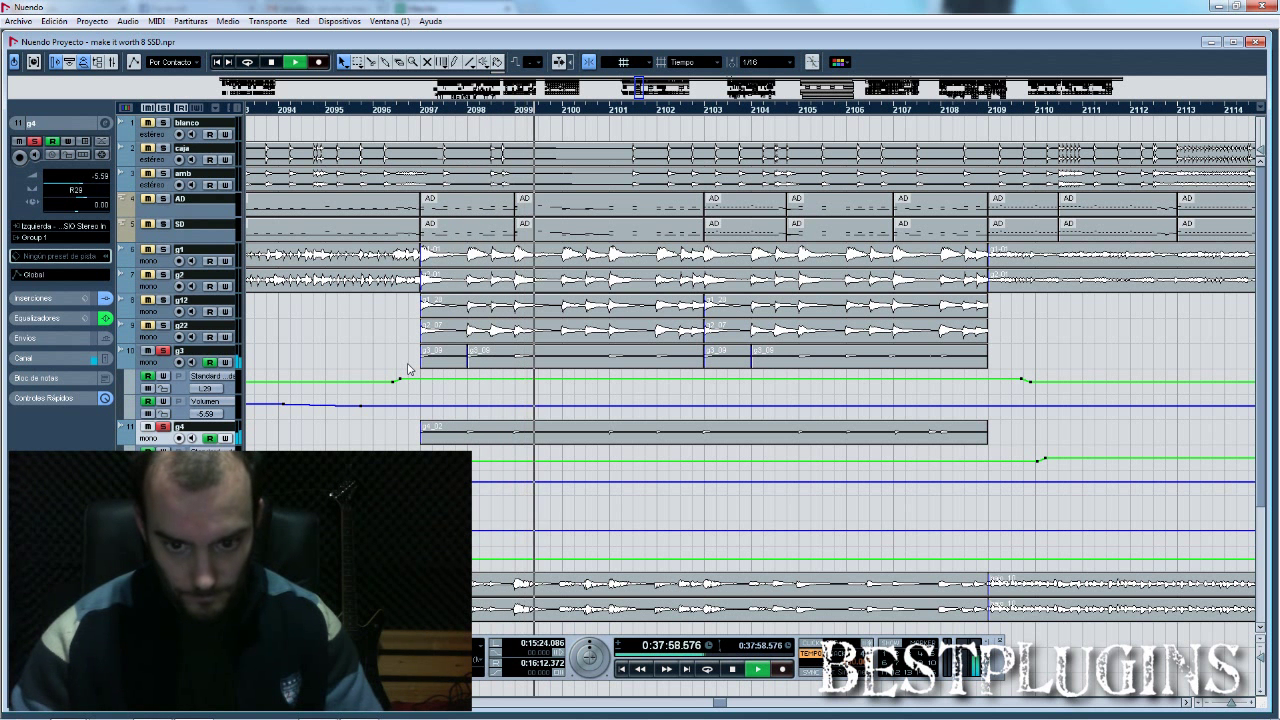
key(space)
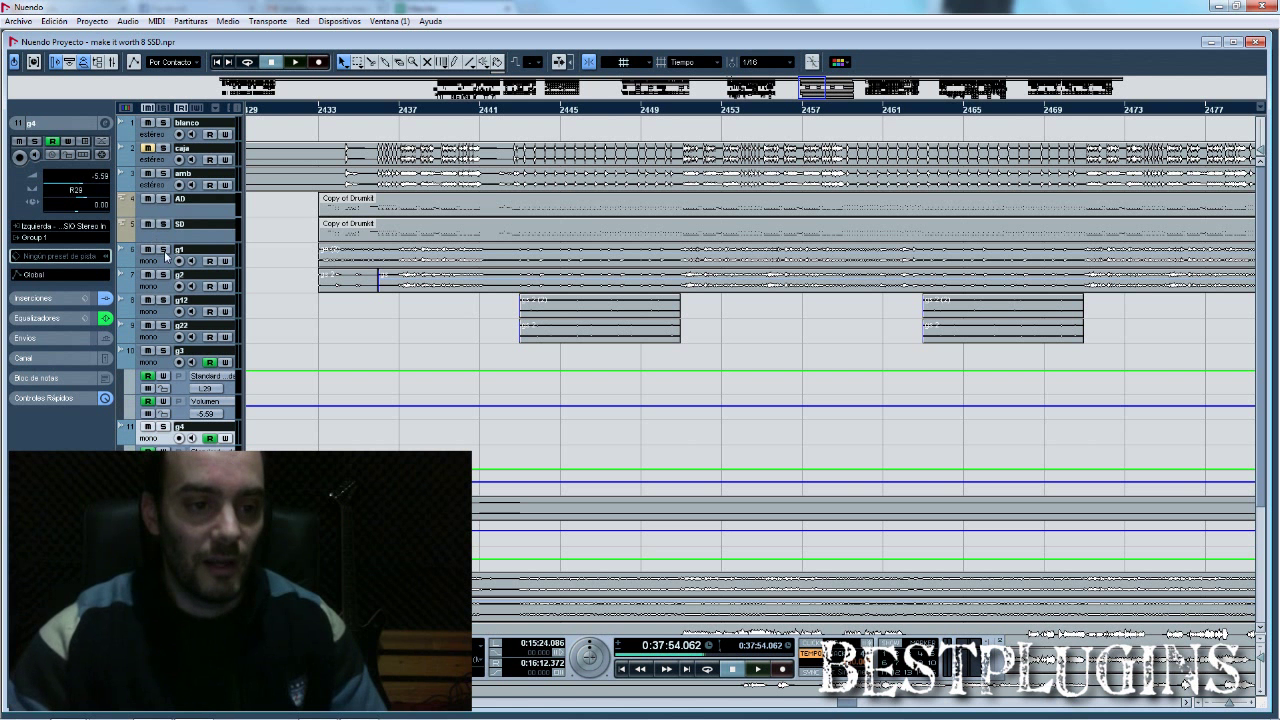
Locate the doubled guitar clips on g12 and g22 at bar 2443 and audition those two tracks soloed
click(489, 277)
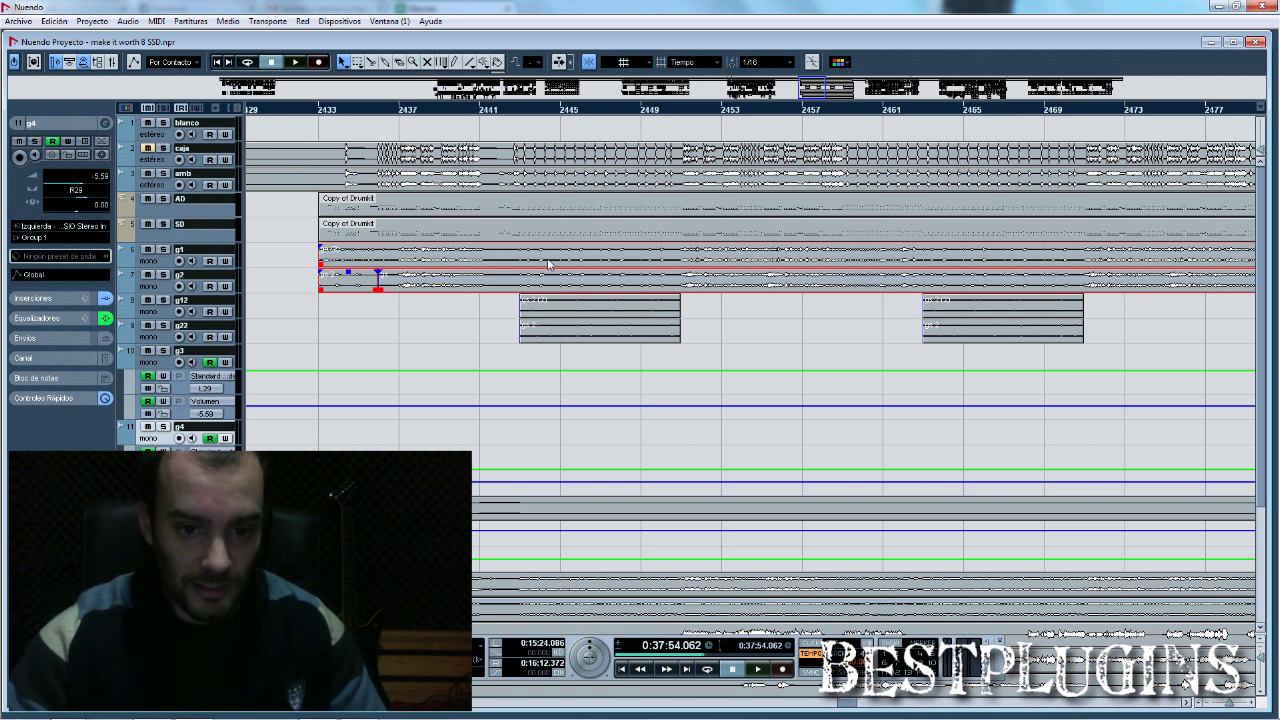
drag(488, 306, 640, 340)
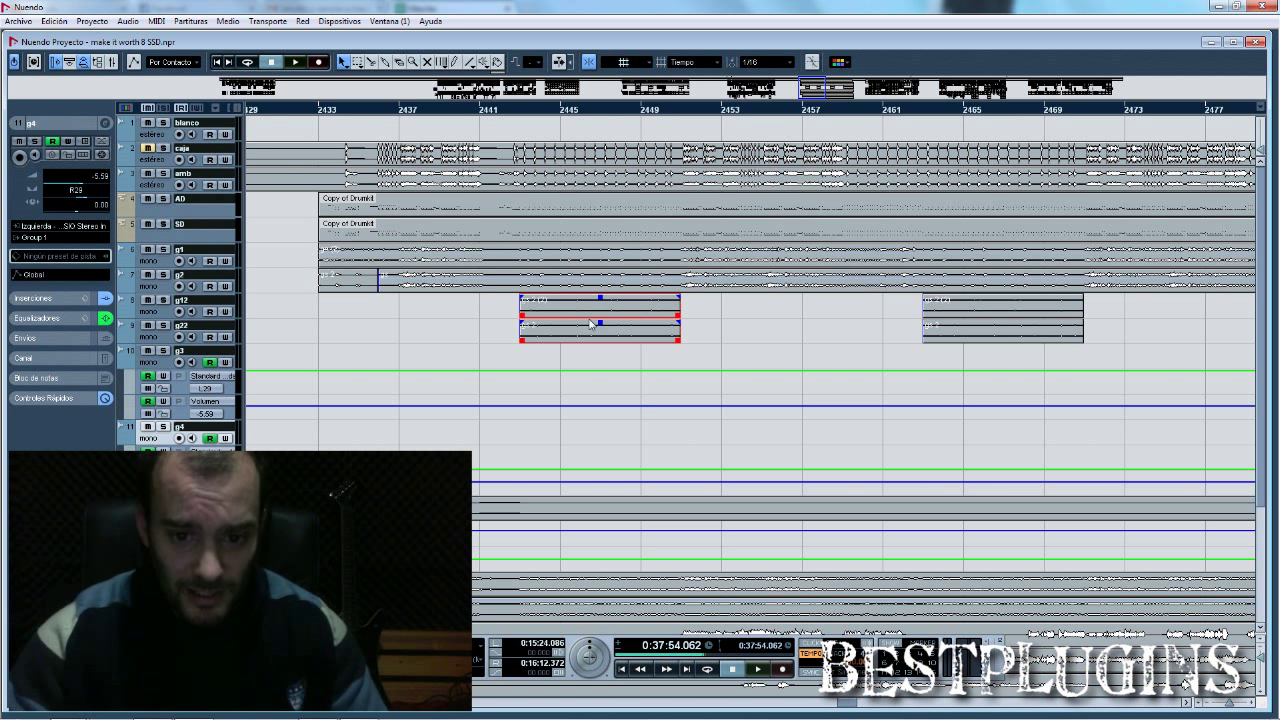
drag(476, 108, 477, 129)
click(455, 318)
click(565, 110)
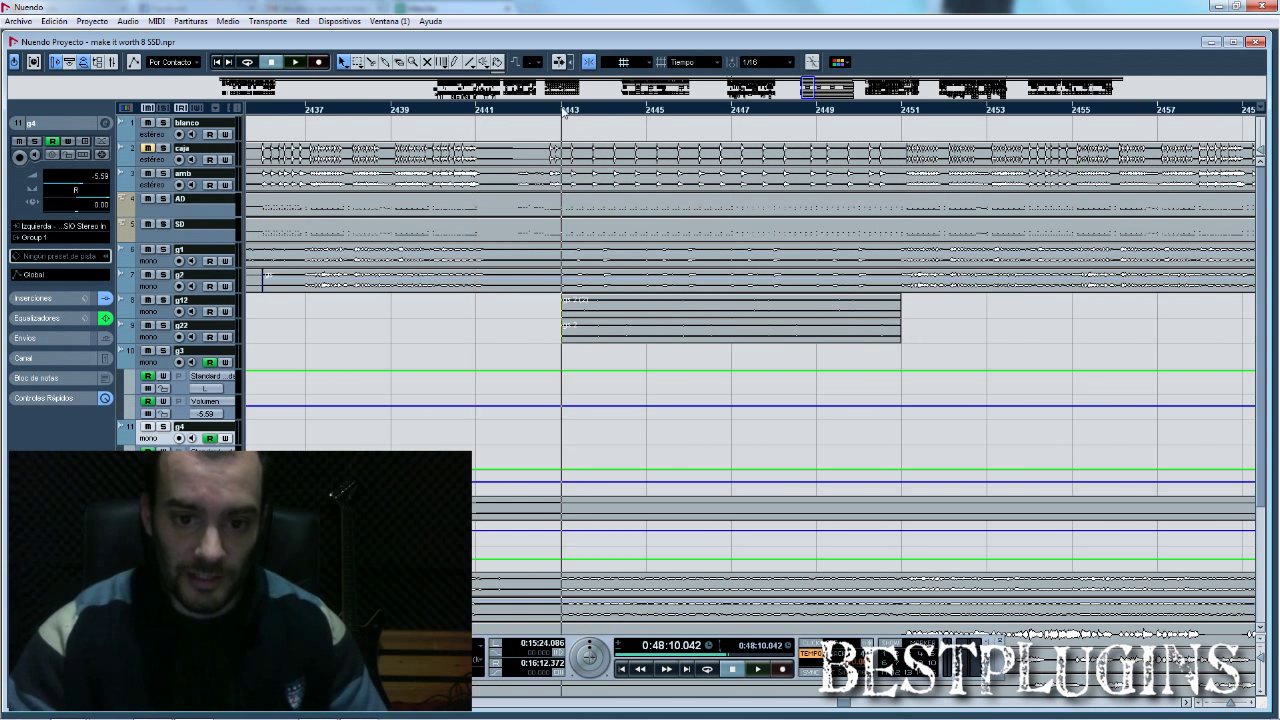
click(163, 300)
click(164, 325)
key(space)
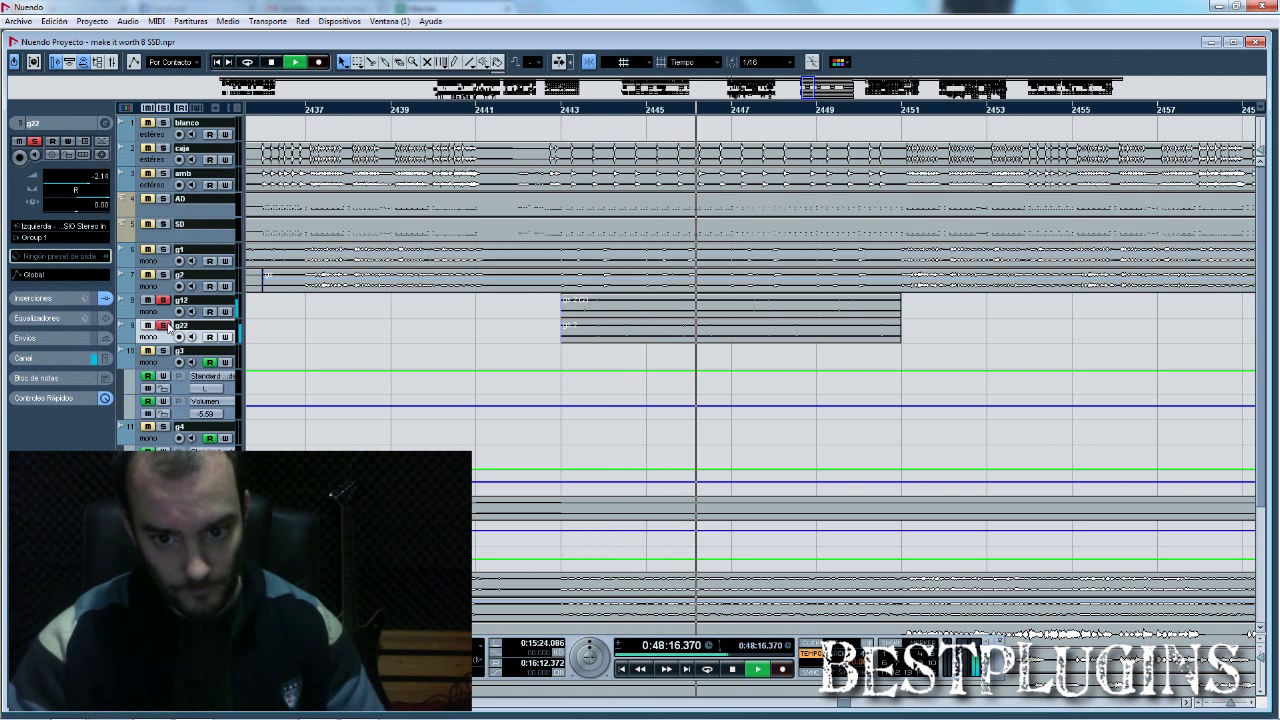
key(space)
click(163, 300)
Play the mix from about bar 2440, briefly soloing g12 and g22 to compare them with the full arrangement
drag(316, 111, 300, 89)
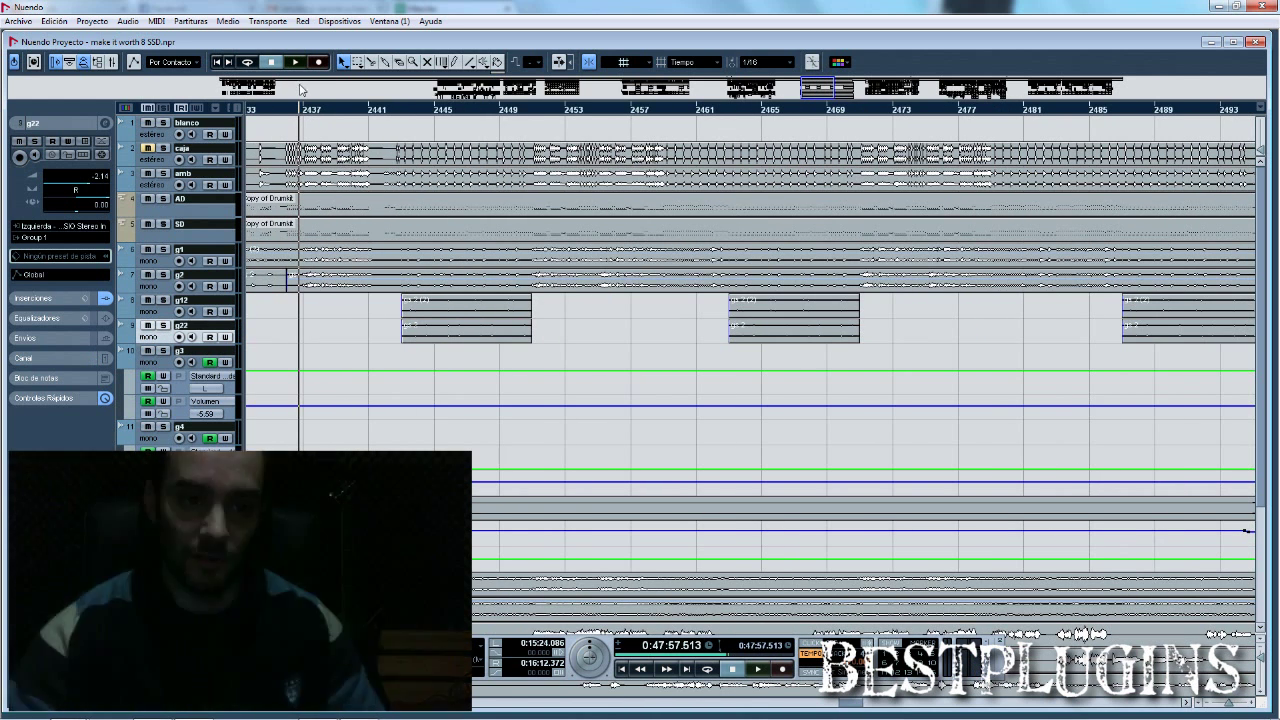
click(344, 110)
key(space)
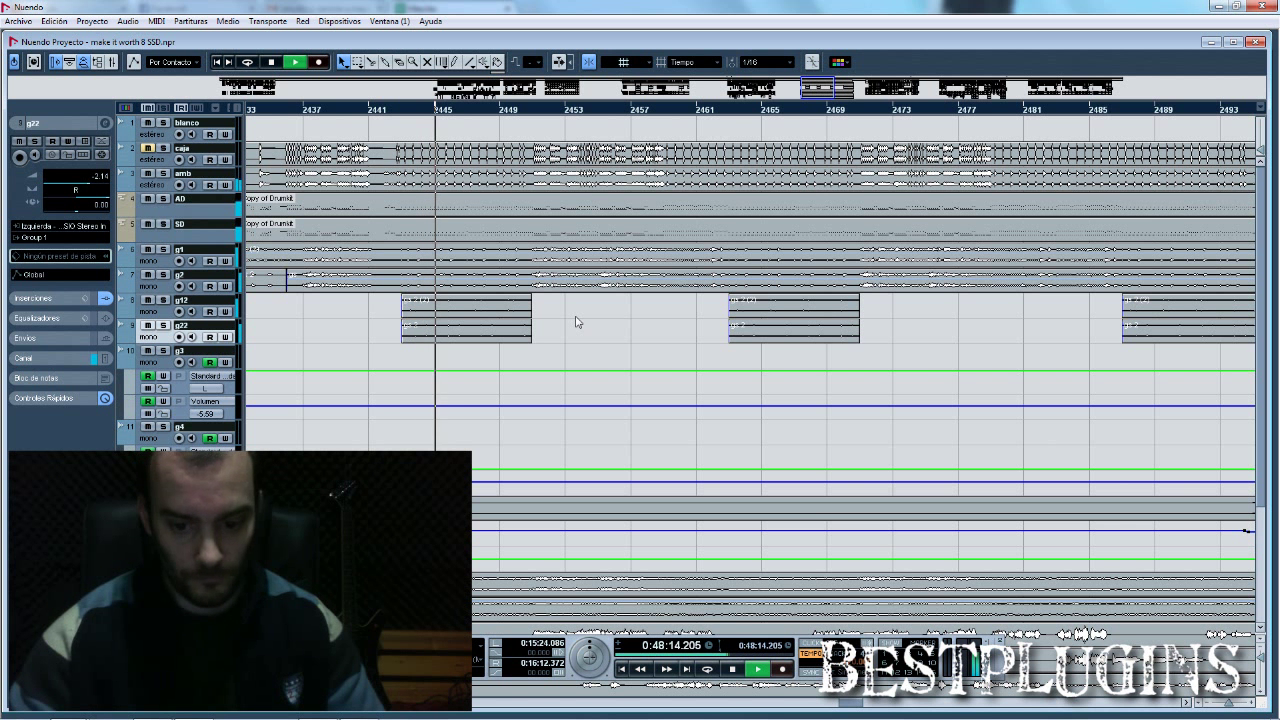
click(163, 299)
click(164, 325)
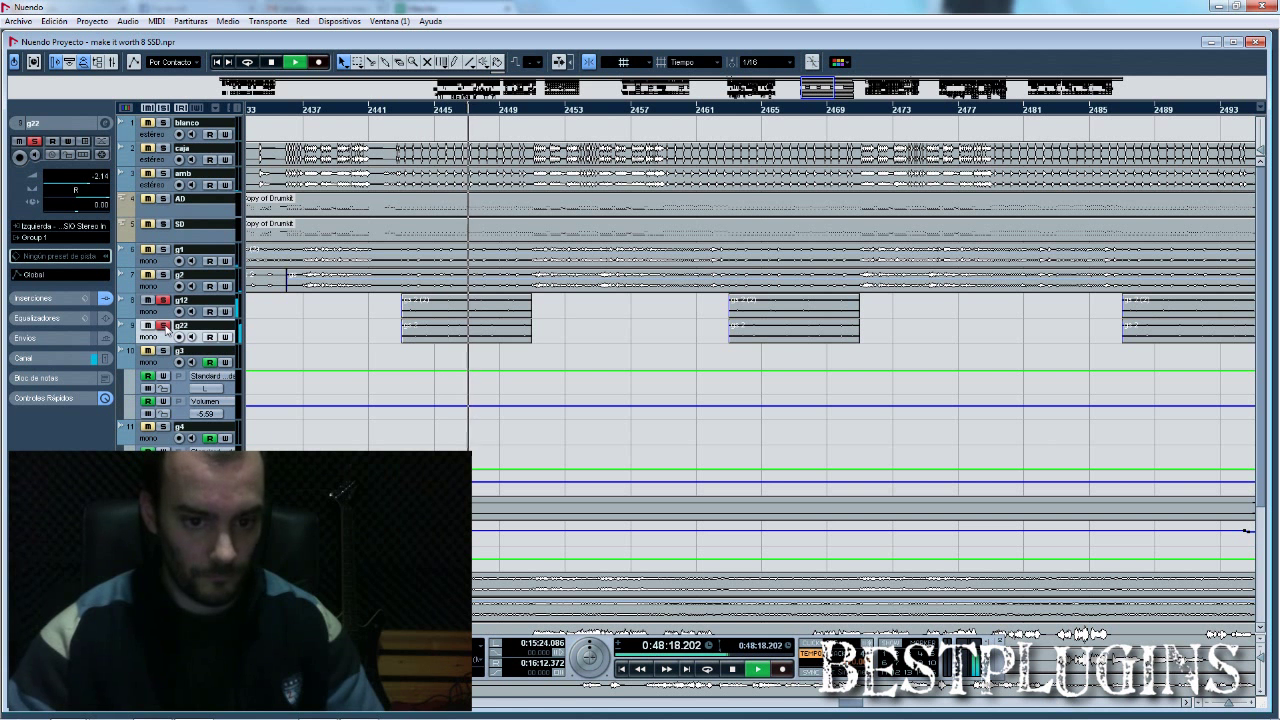
click(164, 325)
click(163, 299)
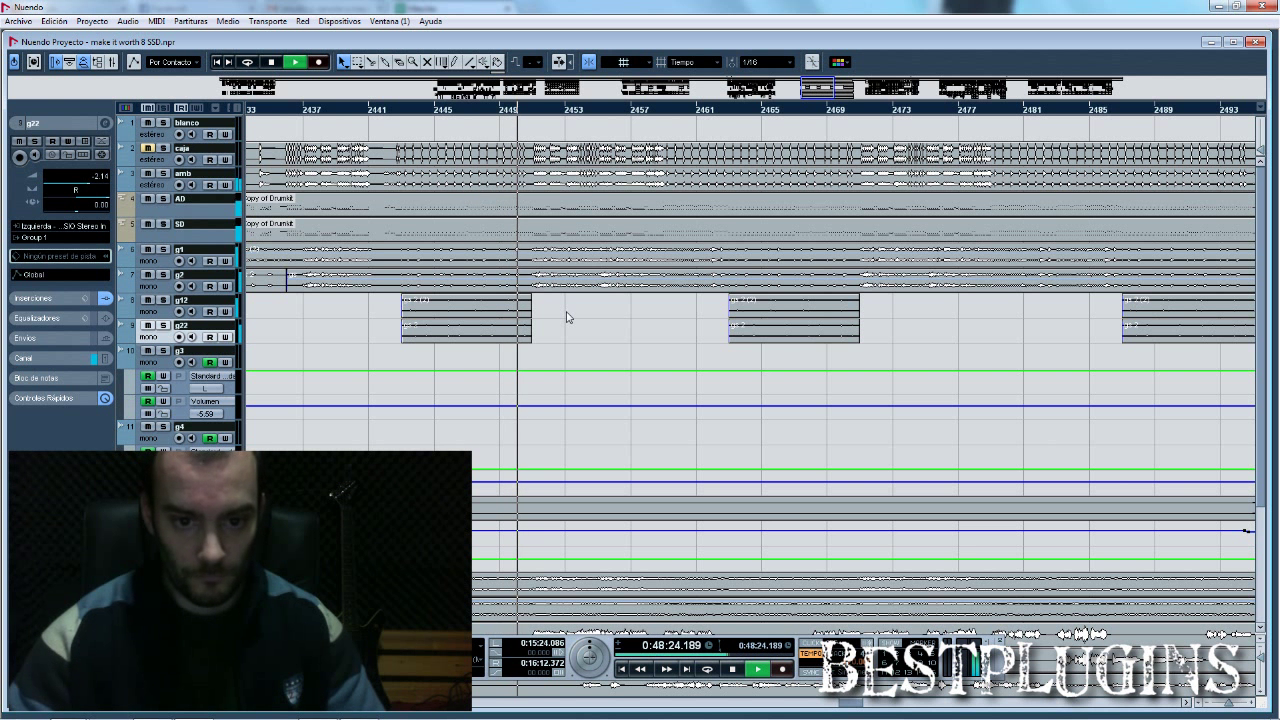
key(space)
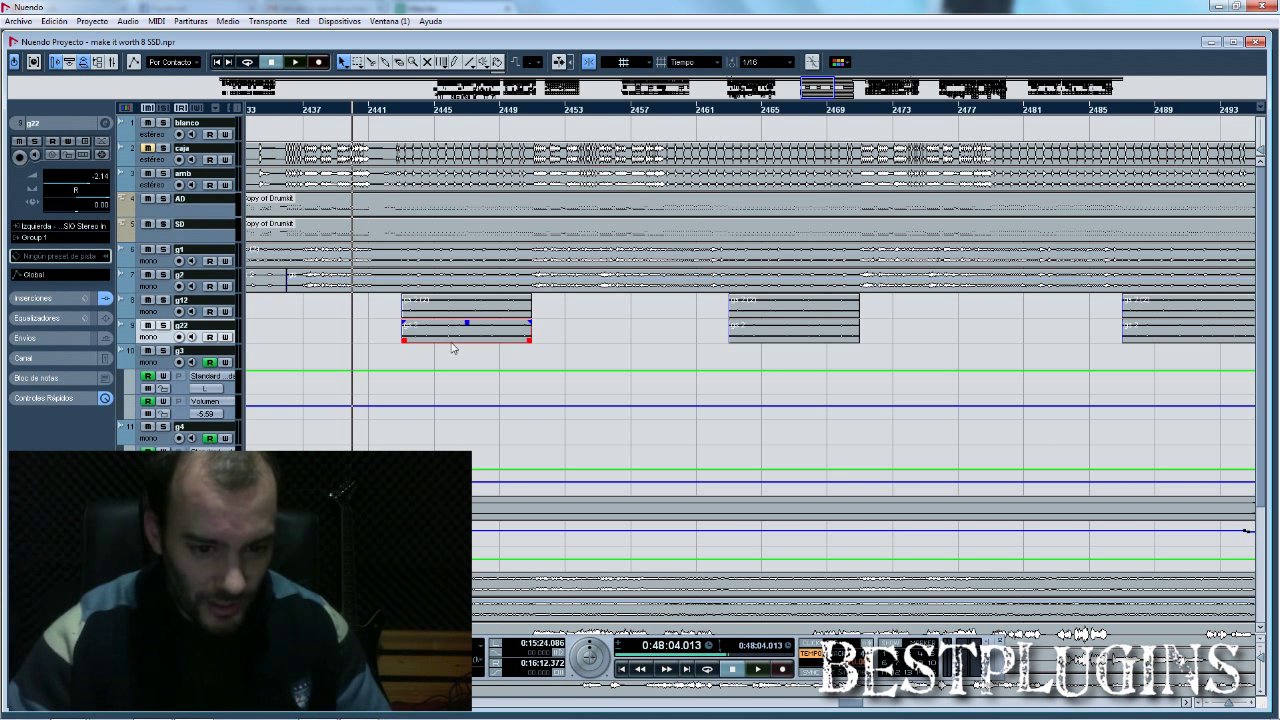
Try the bar 2443 clips from g22 and g12 on tracks g3 and g4, keeping their timing, and play the mix
drag(453, 334, 455, 358)
key(Down)
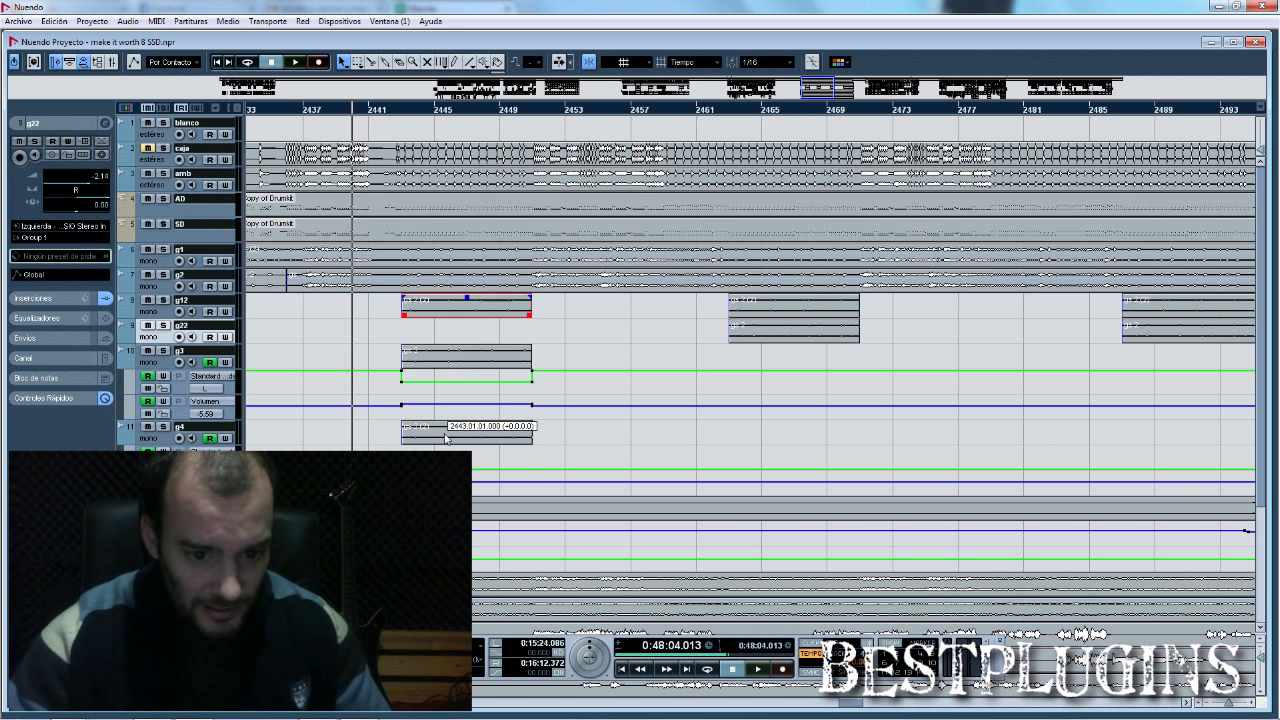
click(380, 414)
key(space)
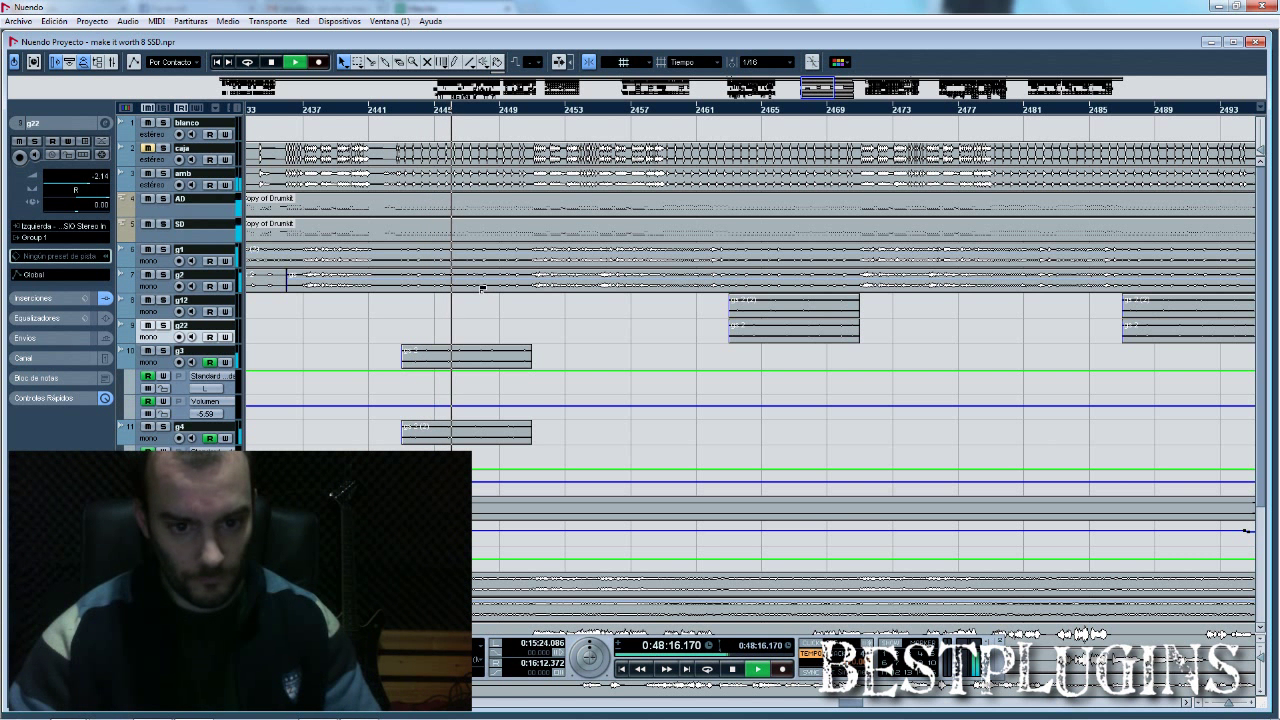
Return the two bar 2443 clips from g3 and g4 to g22 and g12 and compare the sound during playback
drag(478, 357, 482, 288)
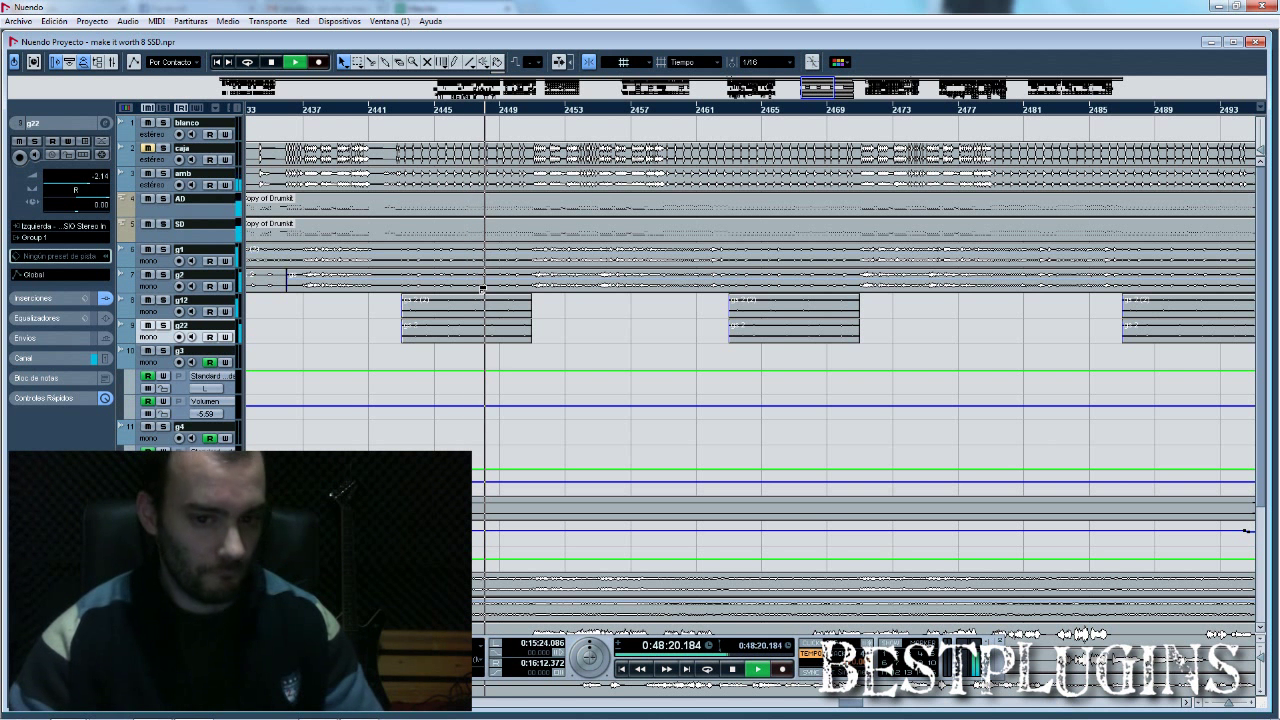
key(space)
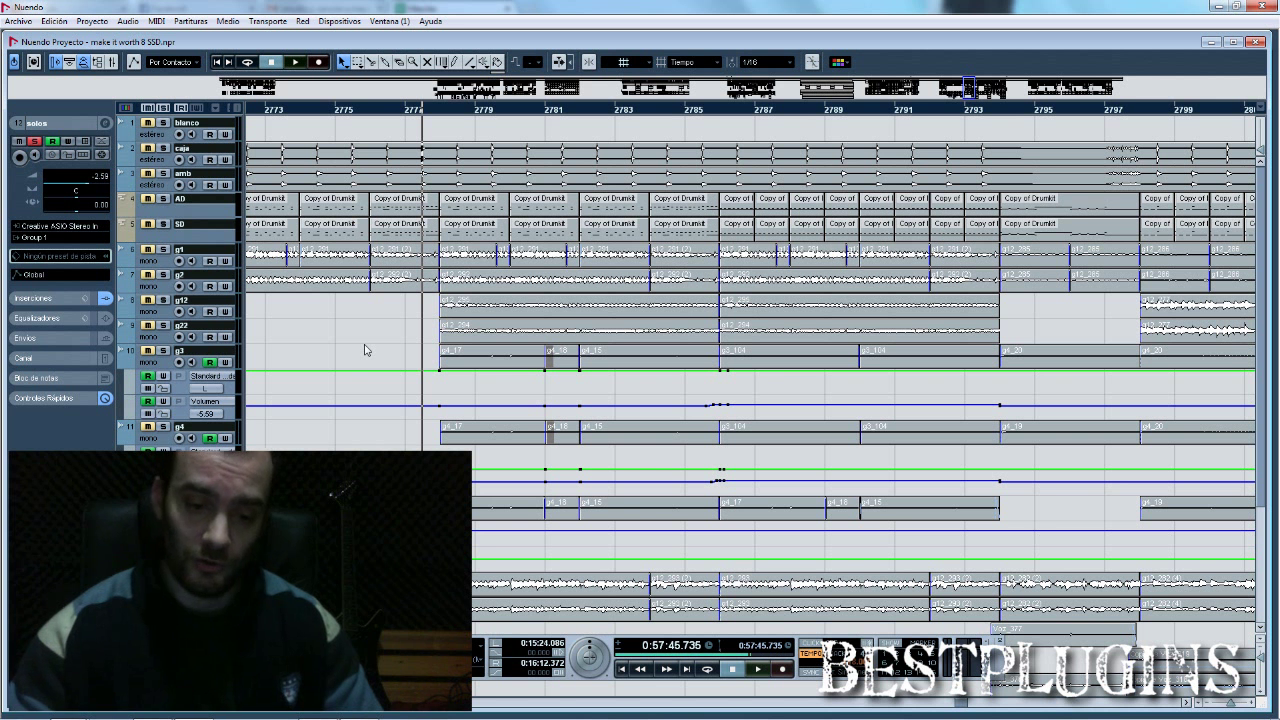
Audition the soloed solos track from around bar 2777 and open its channel settings from the mixer
key(space)
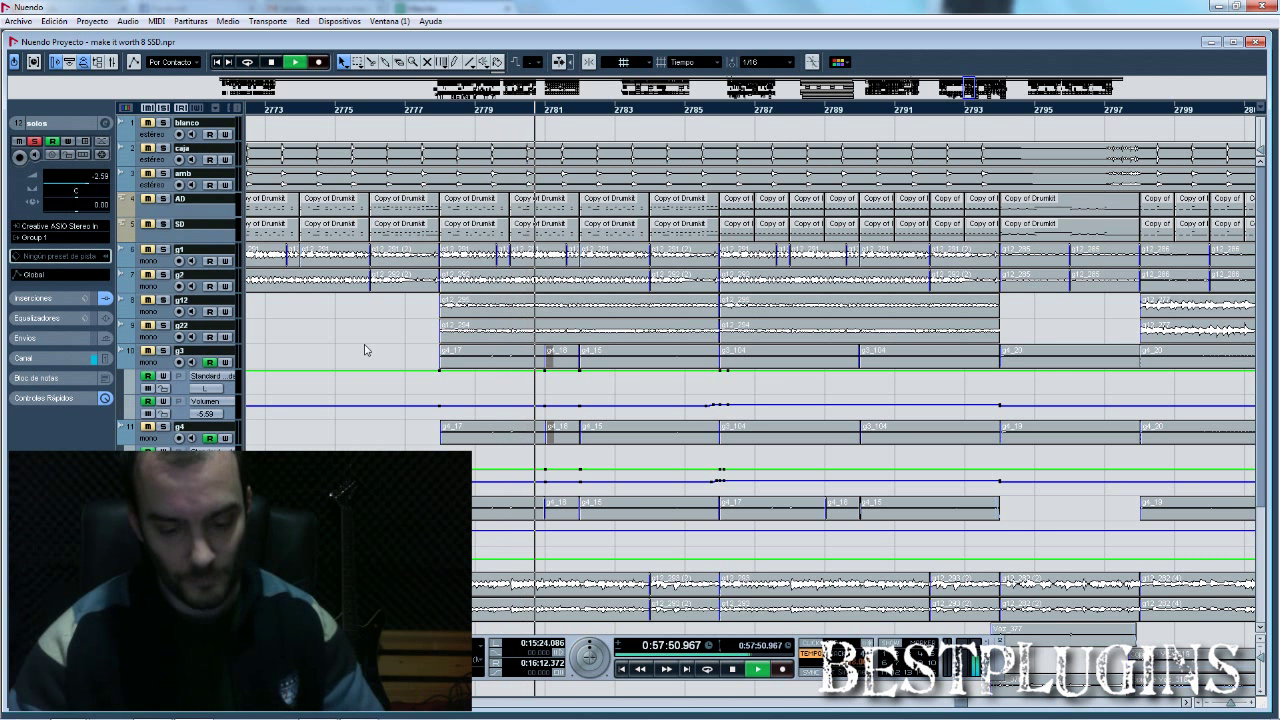
key(space)
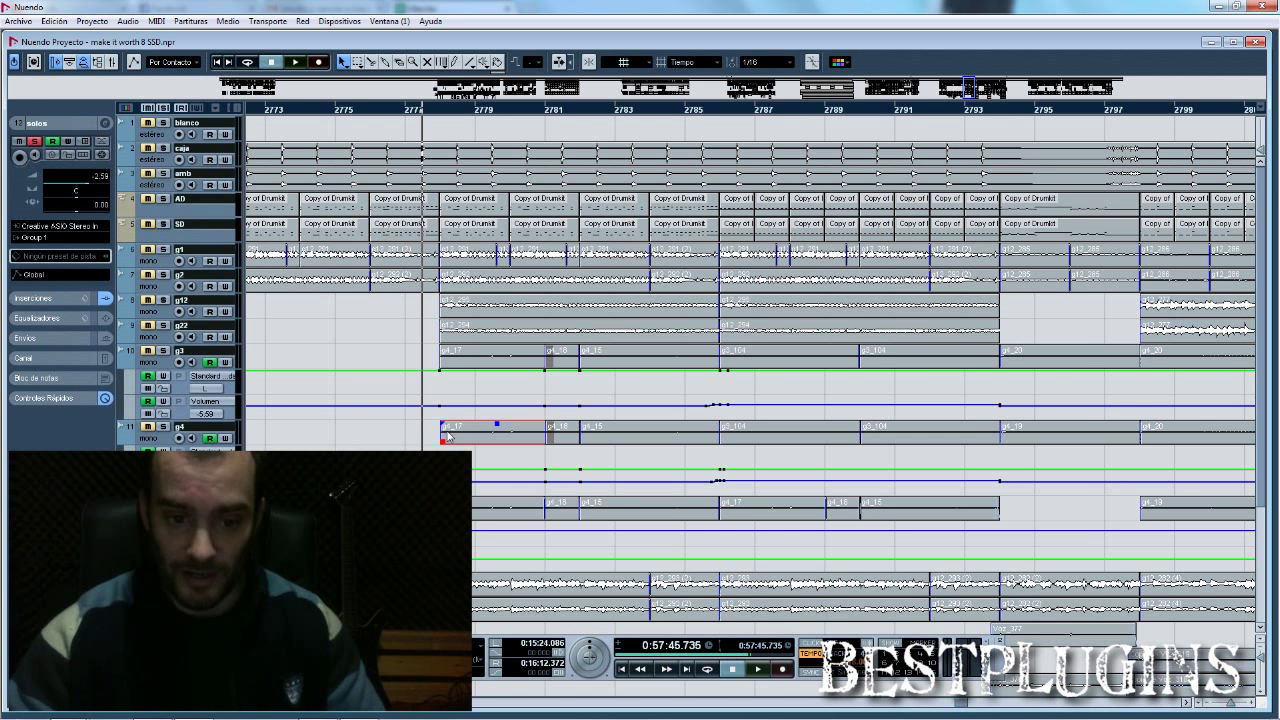
key(F3)
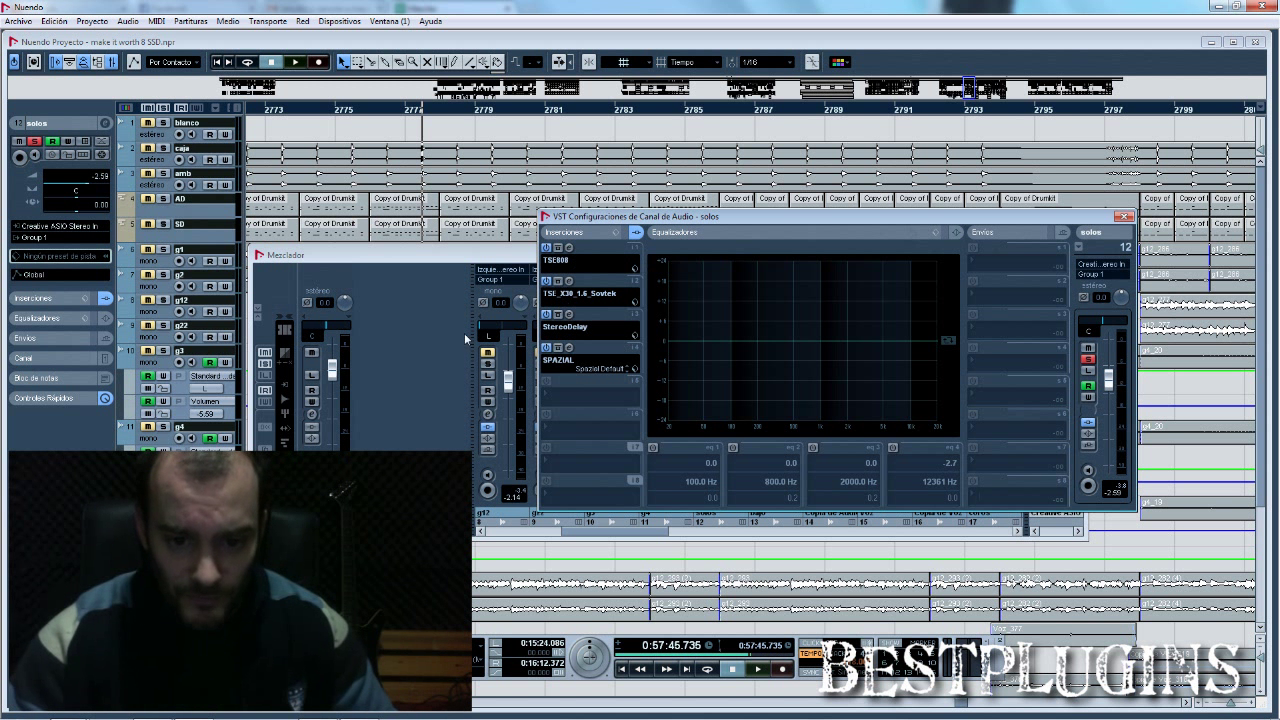
Open the StereoDelay insert on the solos channel, audition it during playback and close it
click(569, 316)
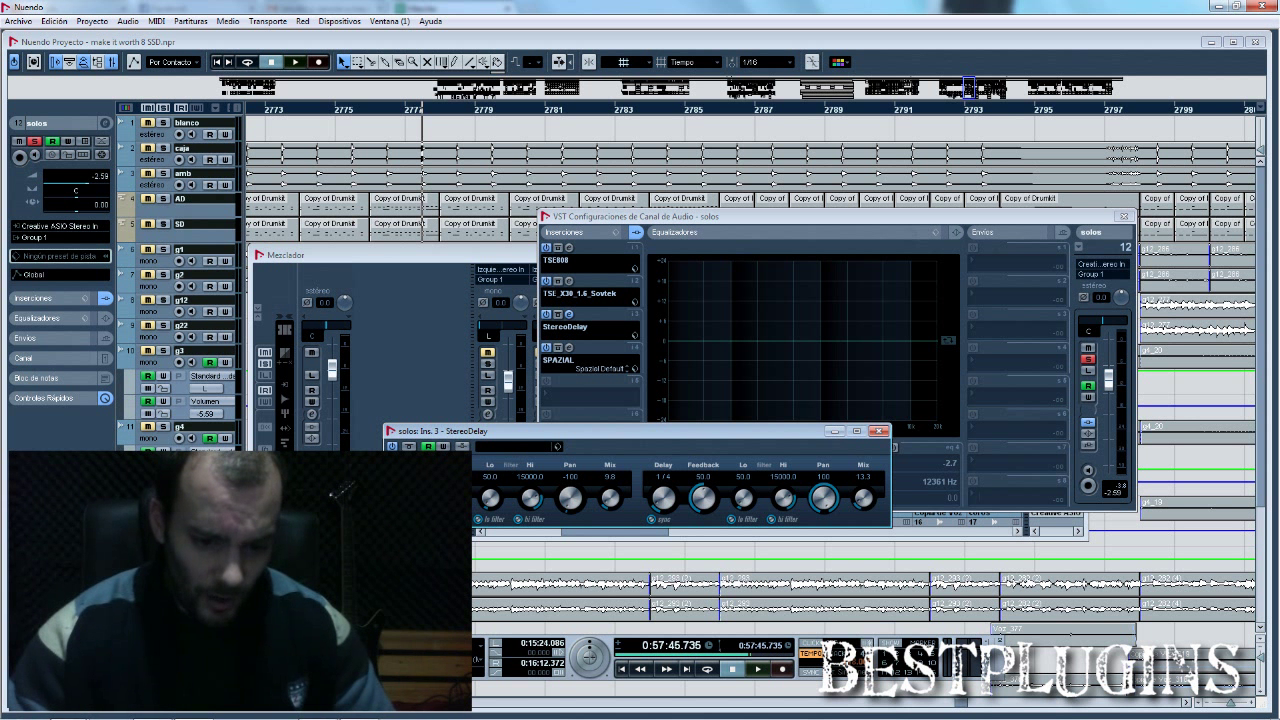
key(space)
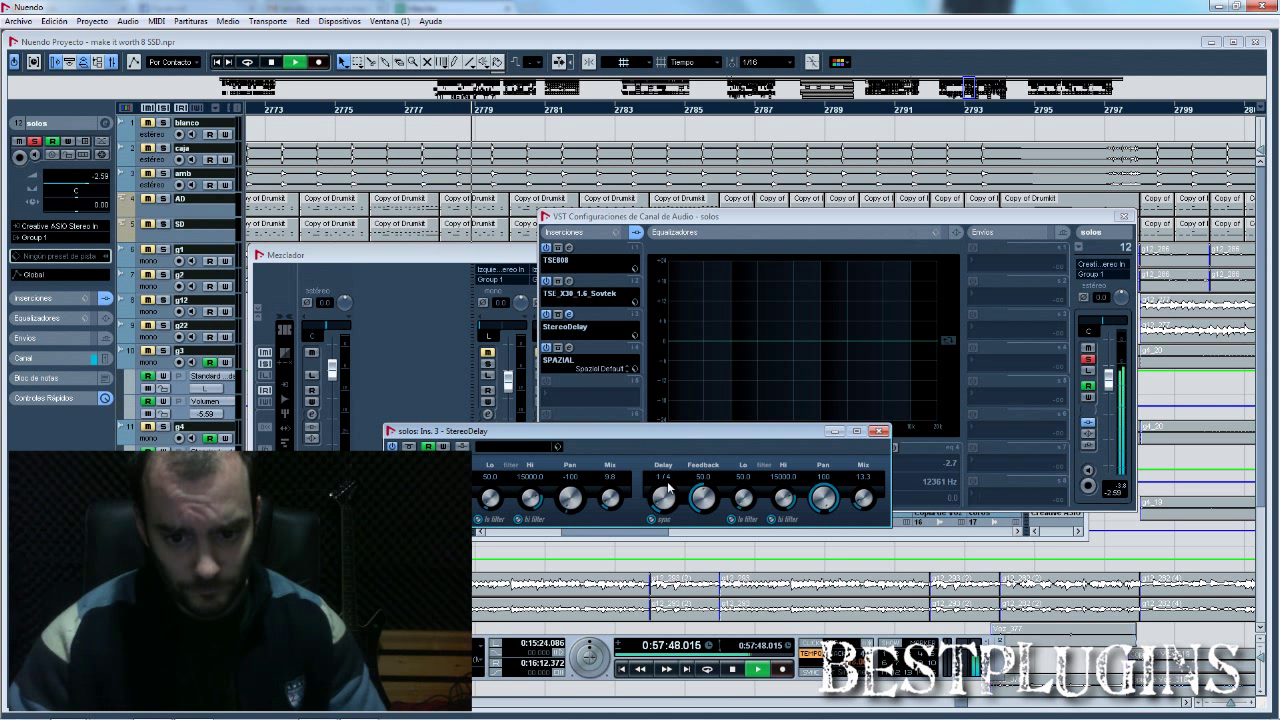
key(space)
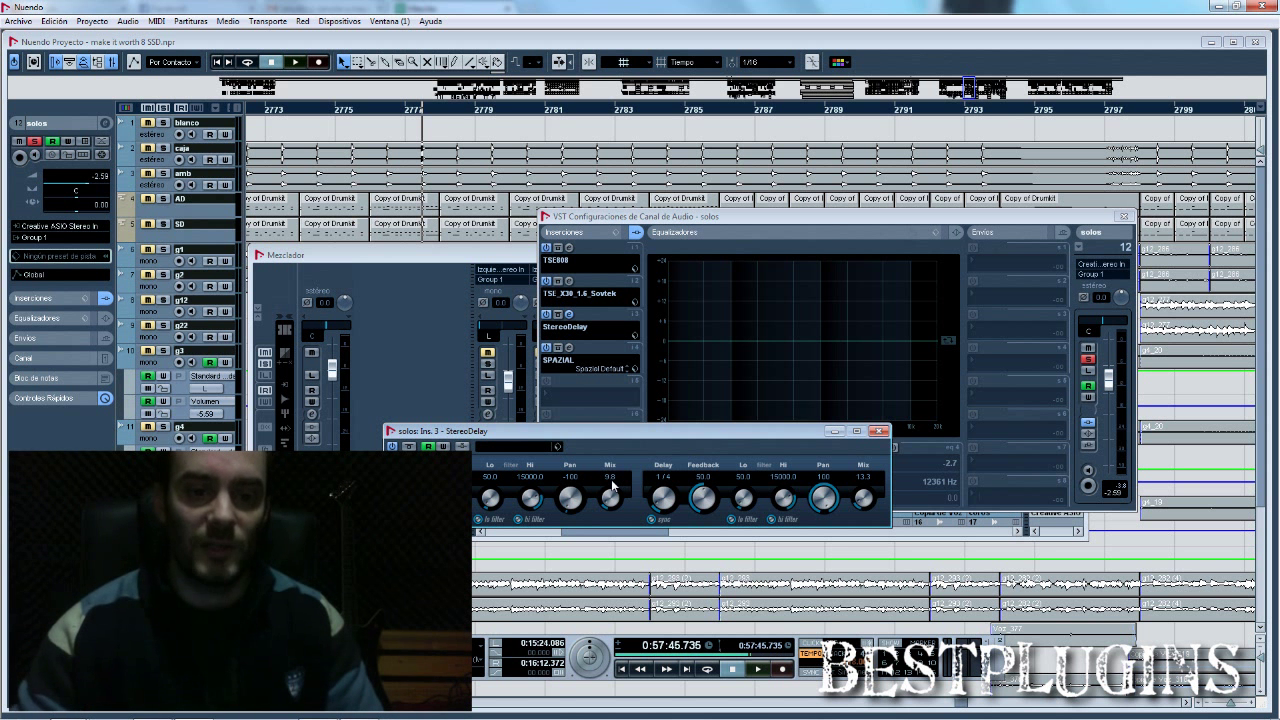
key(space)
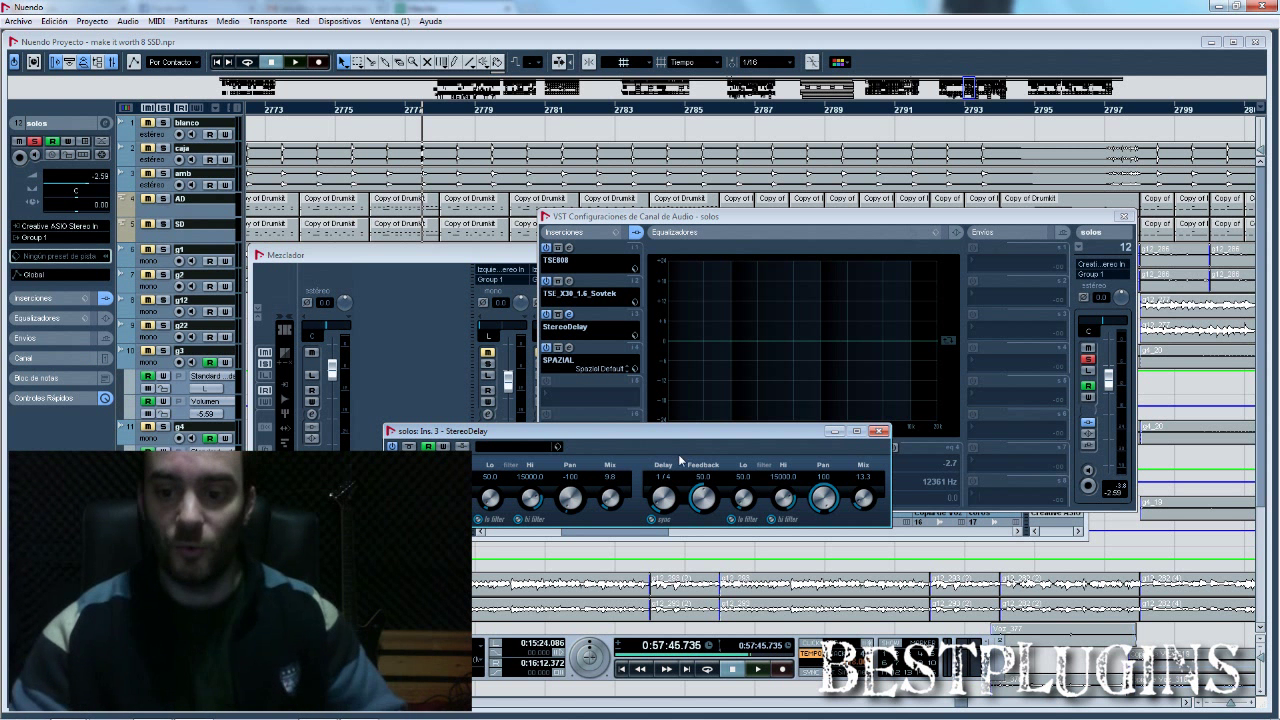
click(879, 431)
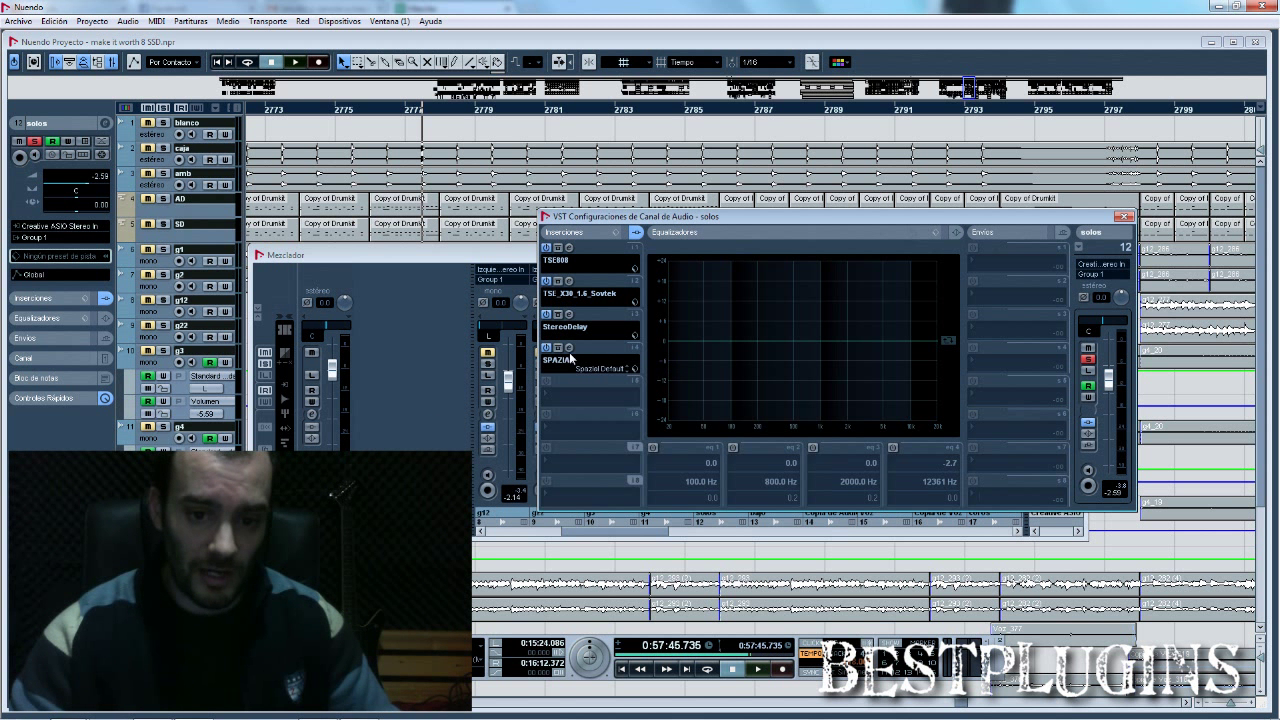
Open the SPAZIAL insert on the solos channel, compare the sound with the effect bypassed and active during playback, and close it
click(569, 350)
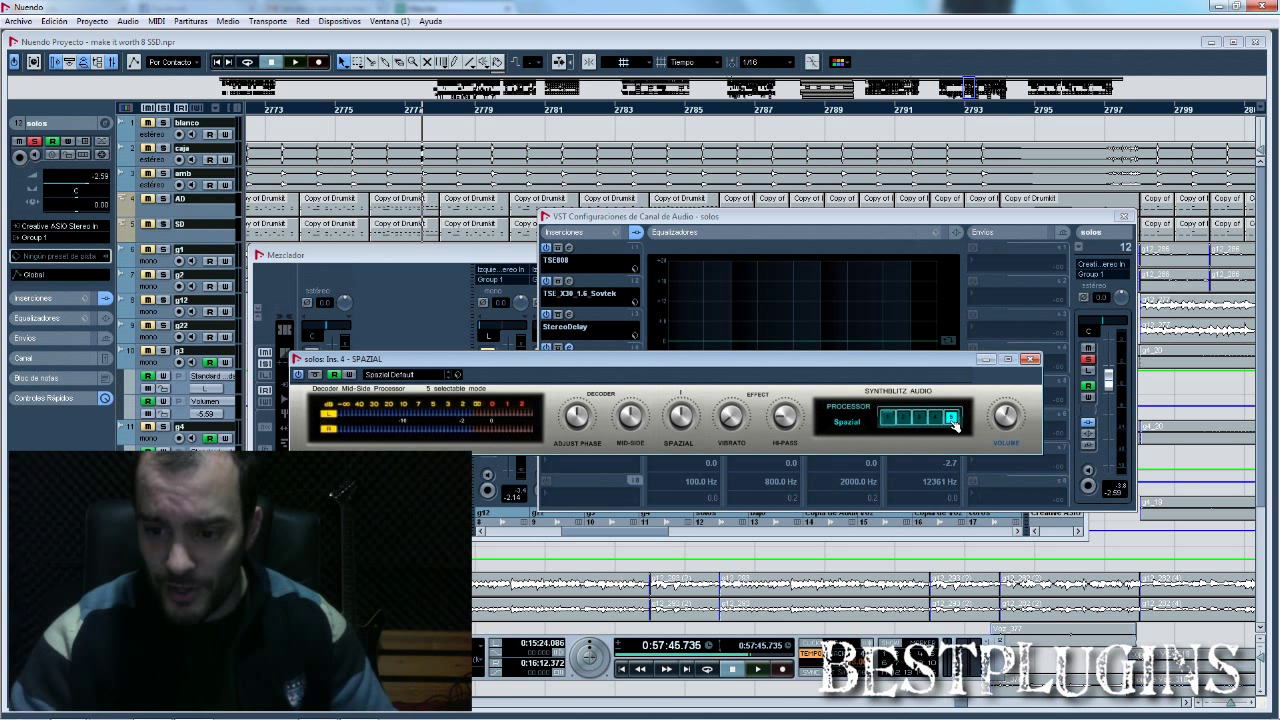
key(space)
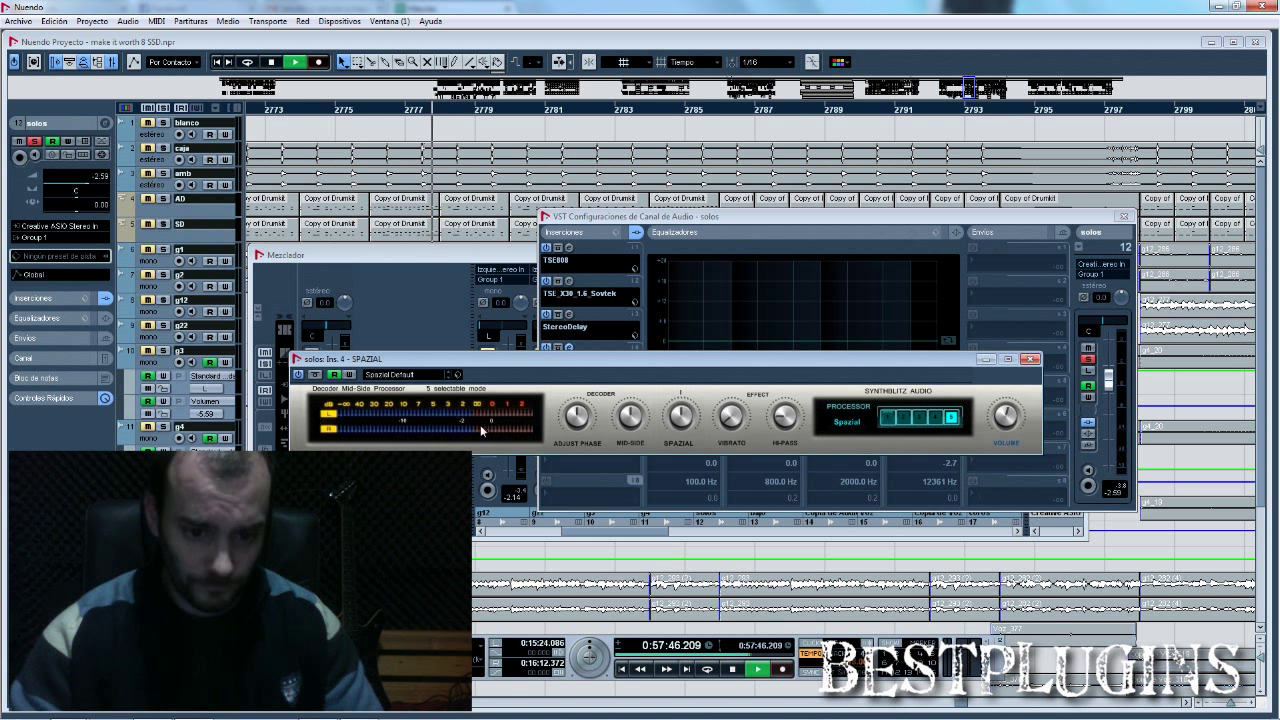
key(space)
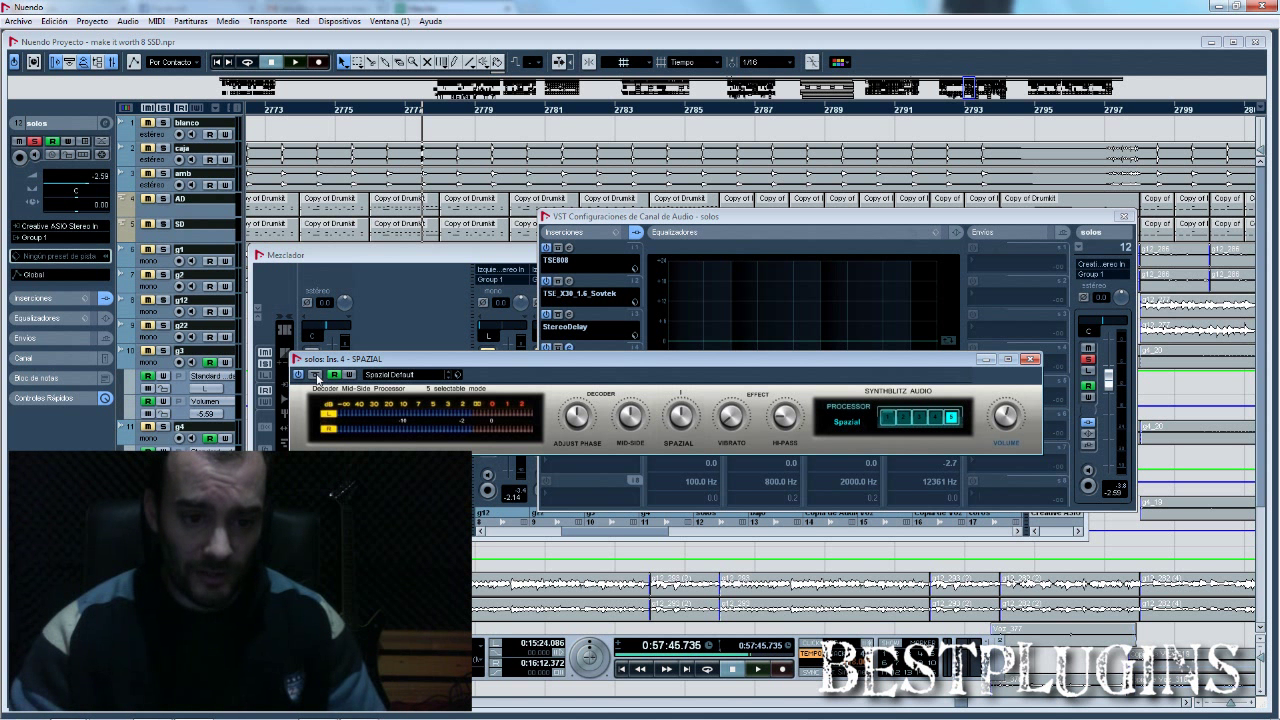
key(space)
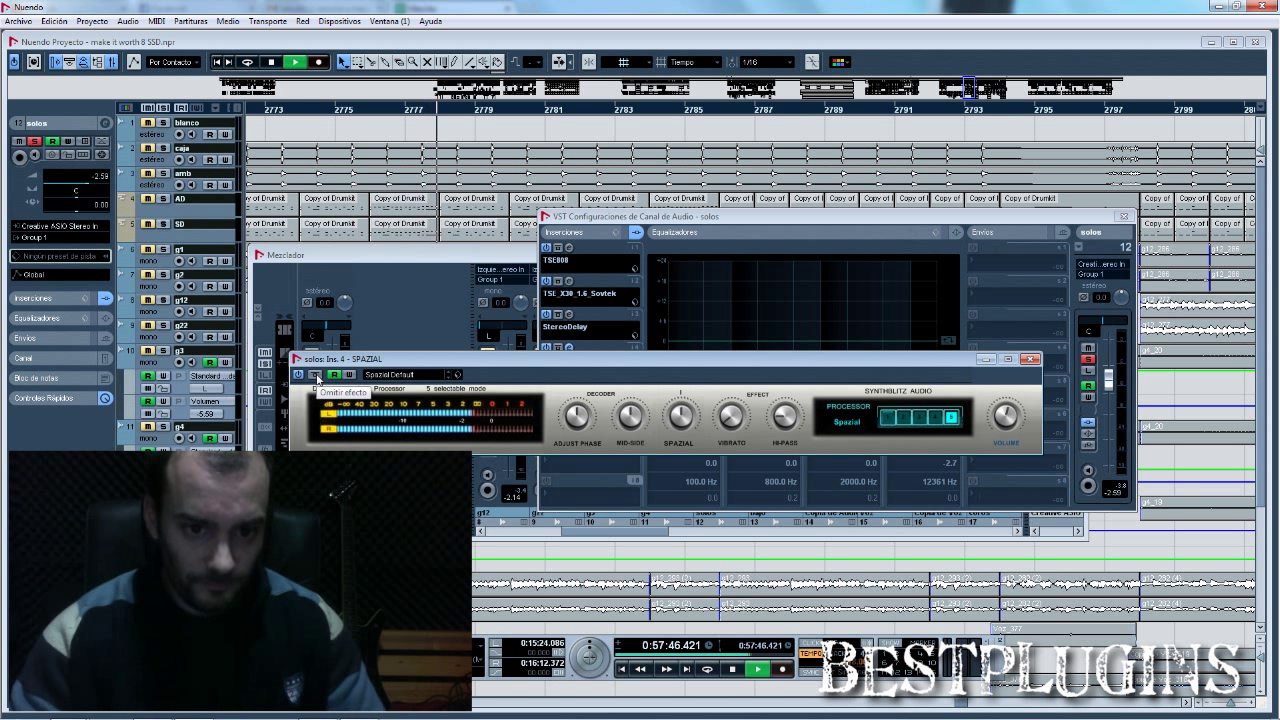
click(315, 375)
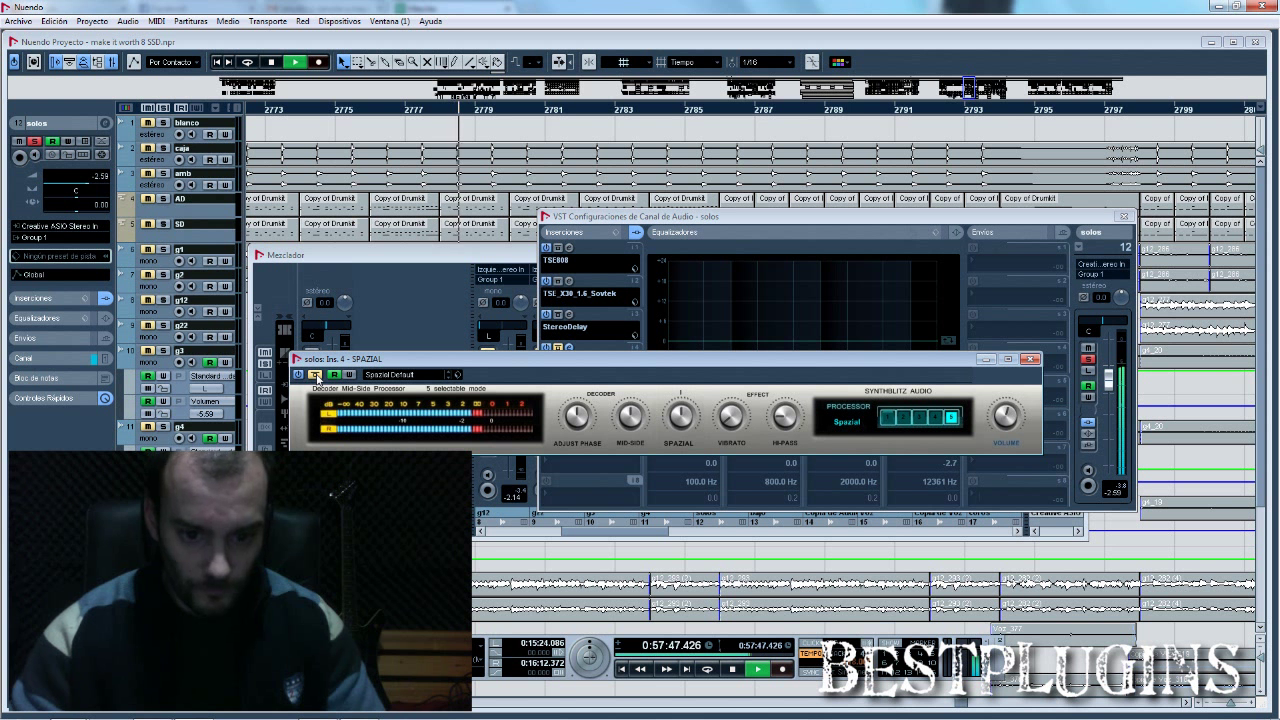
click(315, 375)
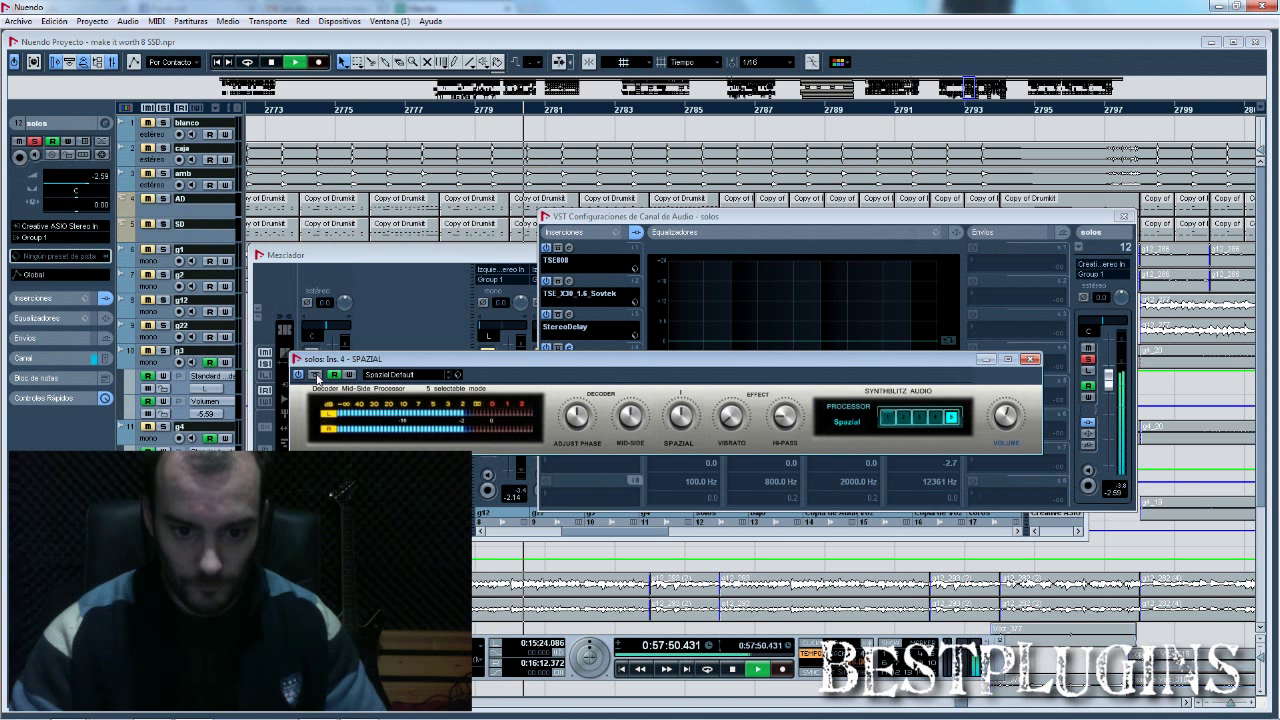
click(315, 375)
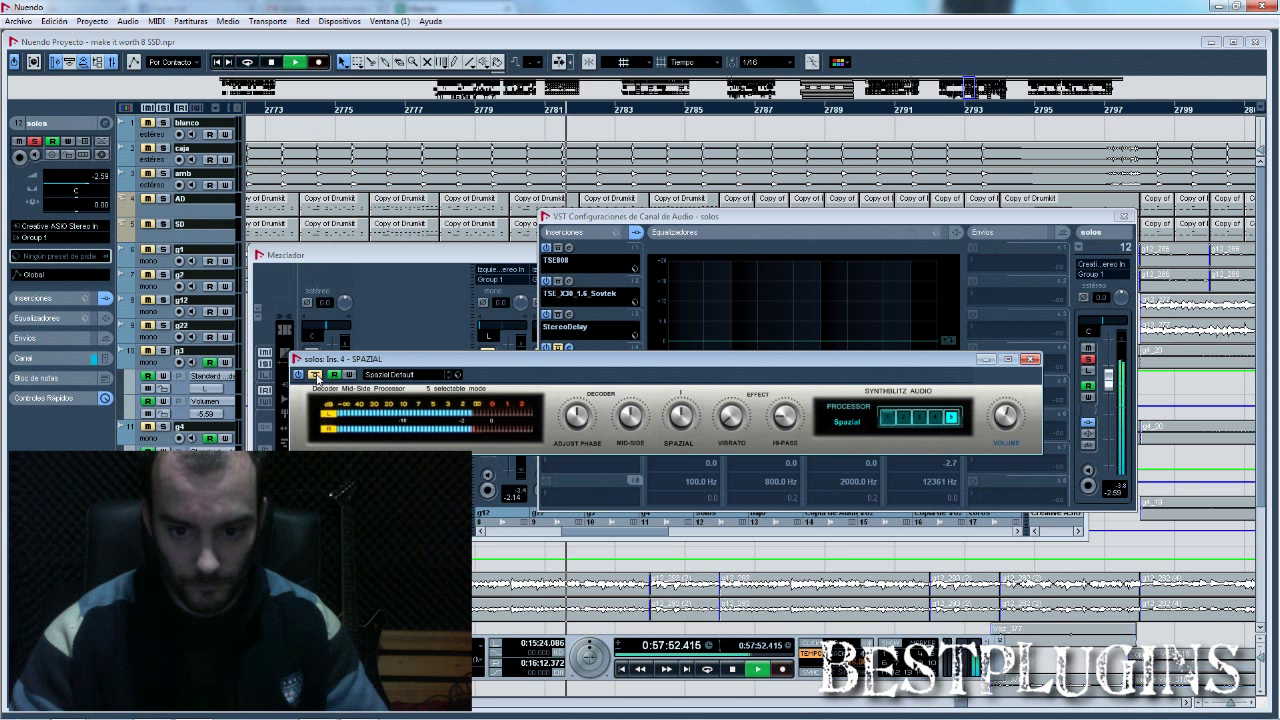
click(315, 375)
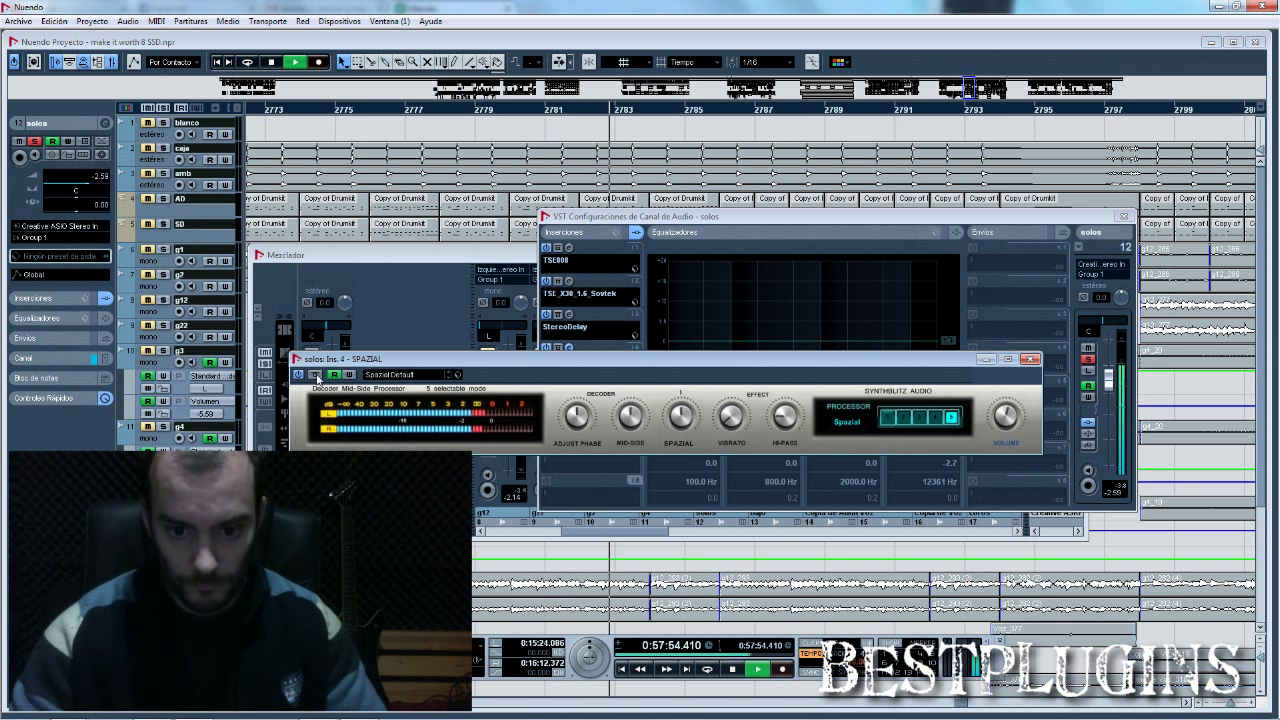
key(space)
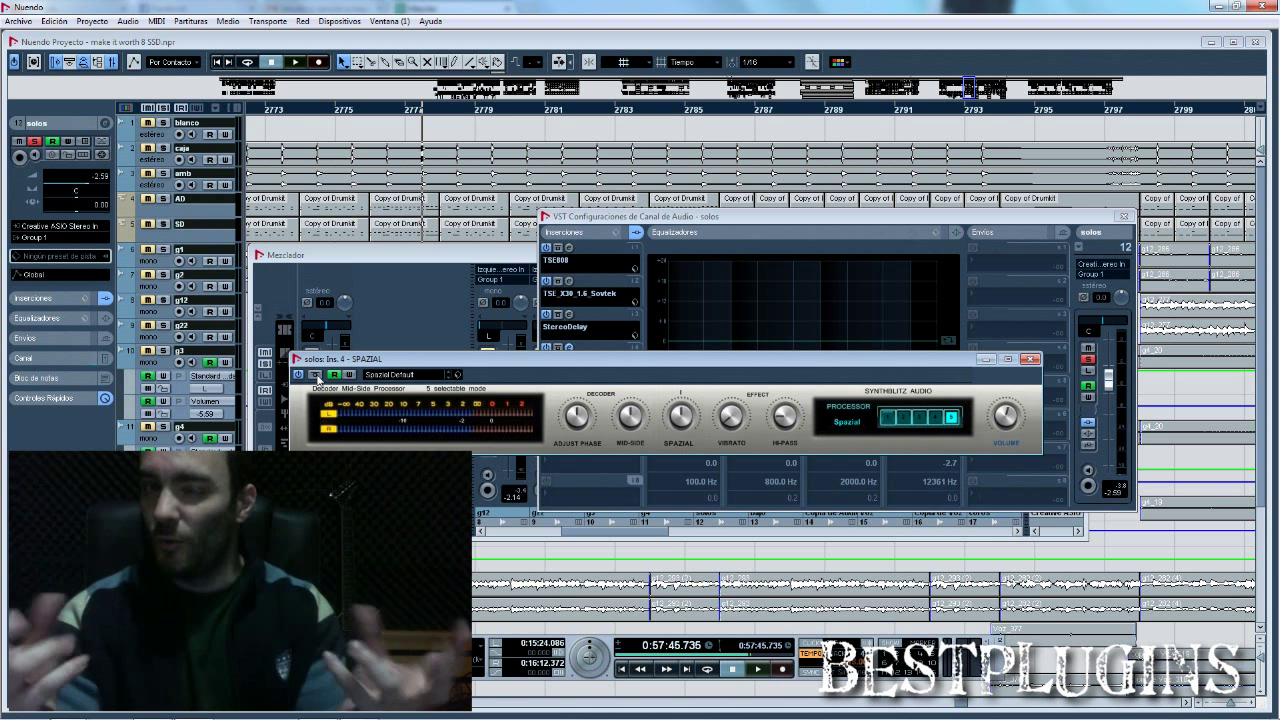
click(1029, 360)
Close the solos channel settings, clear the solo and close the mixer
drag(695, 220, 668, 230)
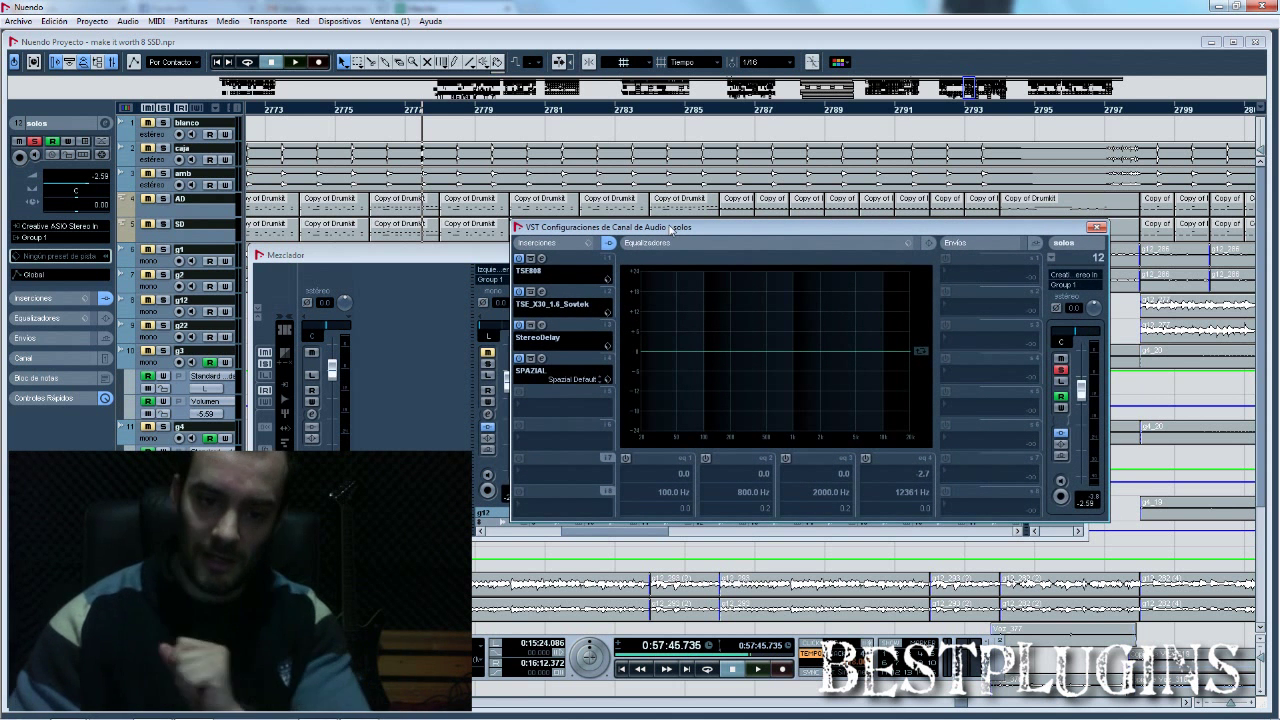
click(1097, 227)
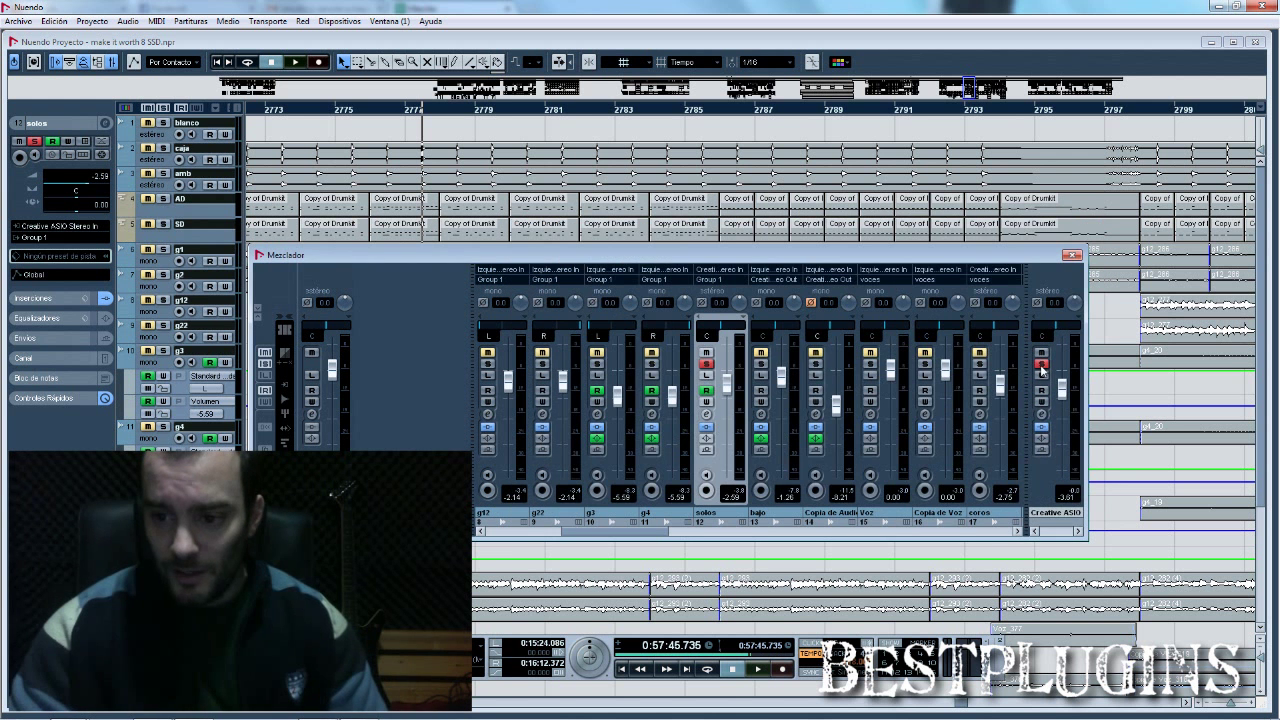
click(1071, 254)
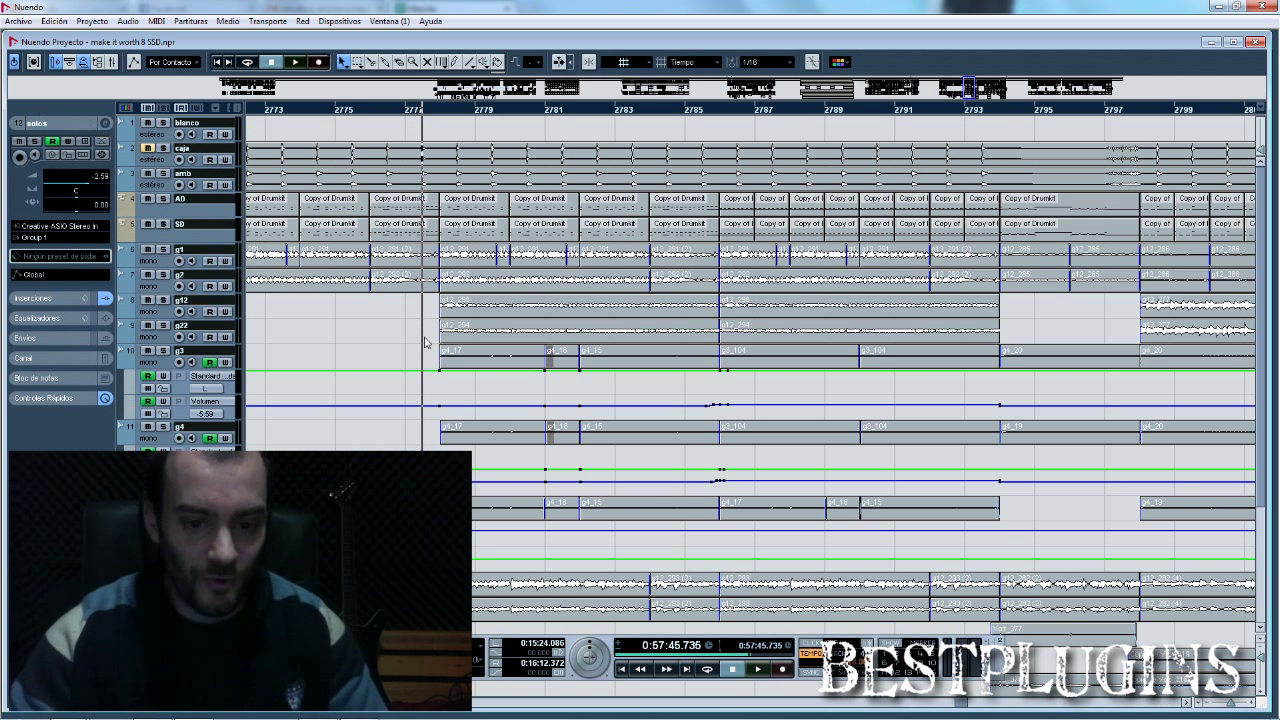
Solo g1 and g2, play them from around bar 2777 and clear both solos
click(163, 249)
click(164, 275)
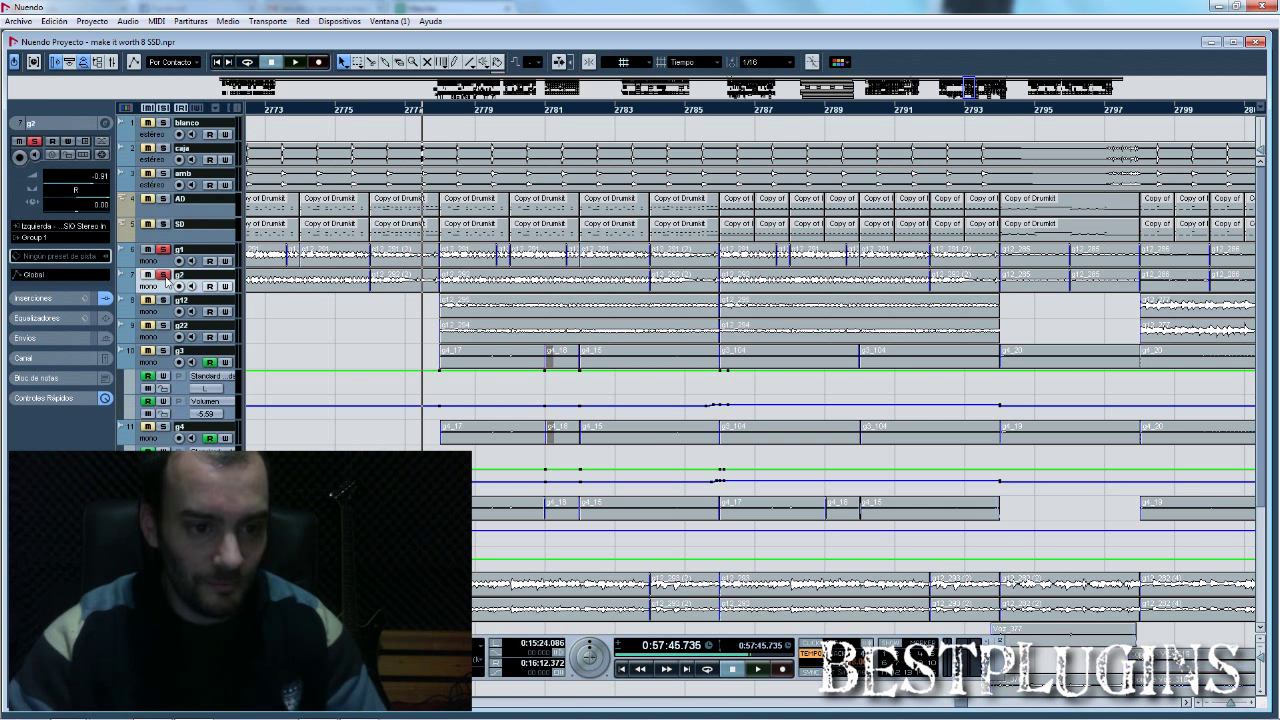
key(space)
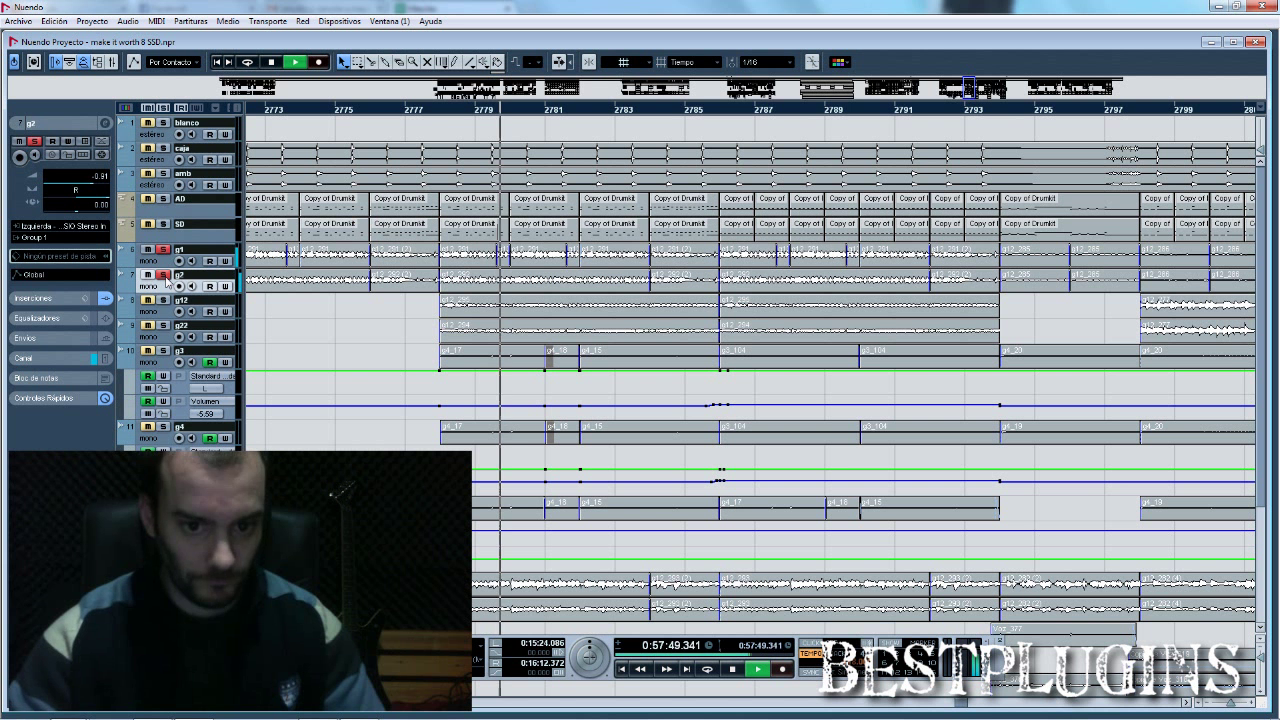
key(space)
click(163, 249)
click(164, 275)
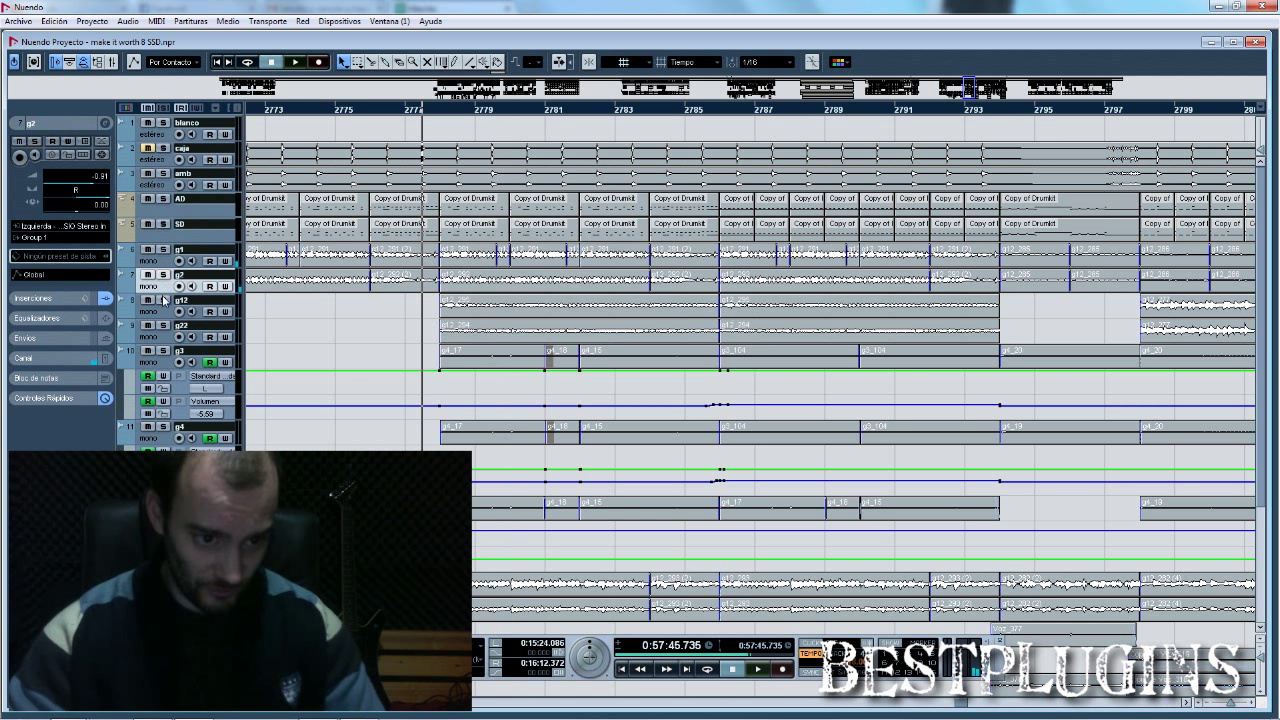
Solo g12 and g22 and play them on their own from around bar 2777
click(163, 300)
click(163, 325)
key(space)
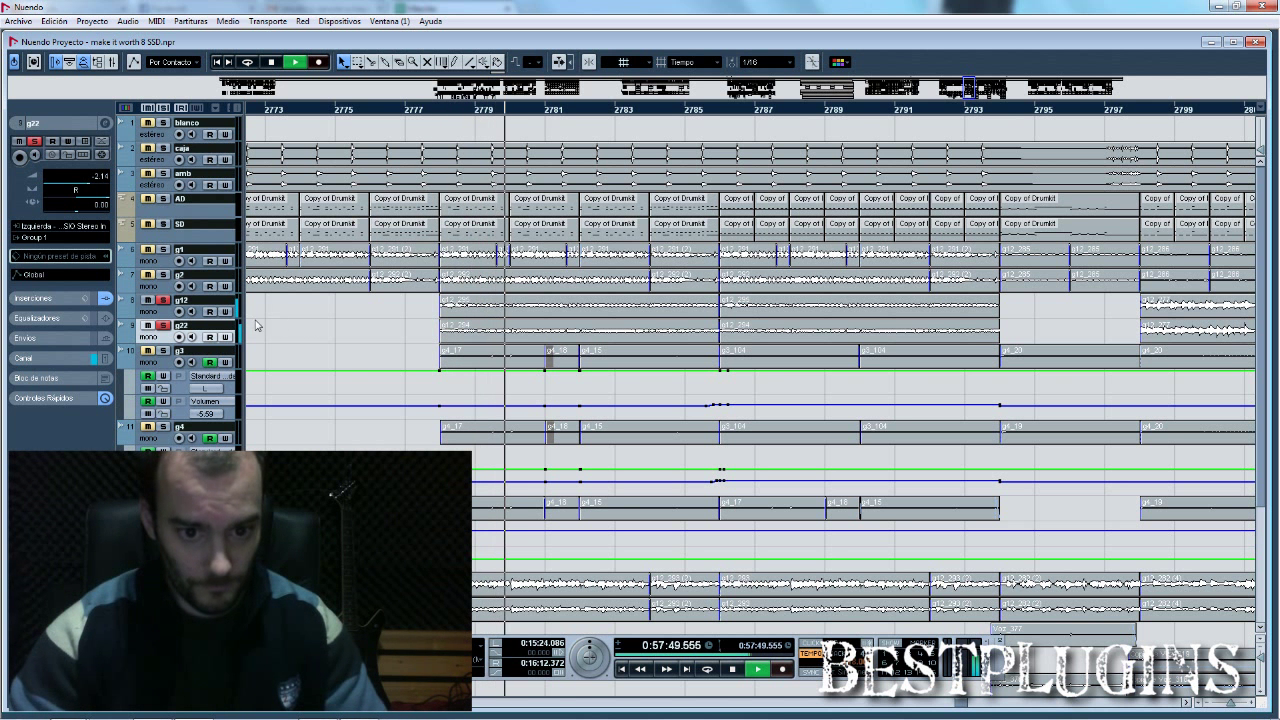
key(space)
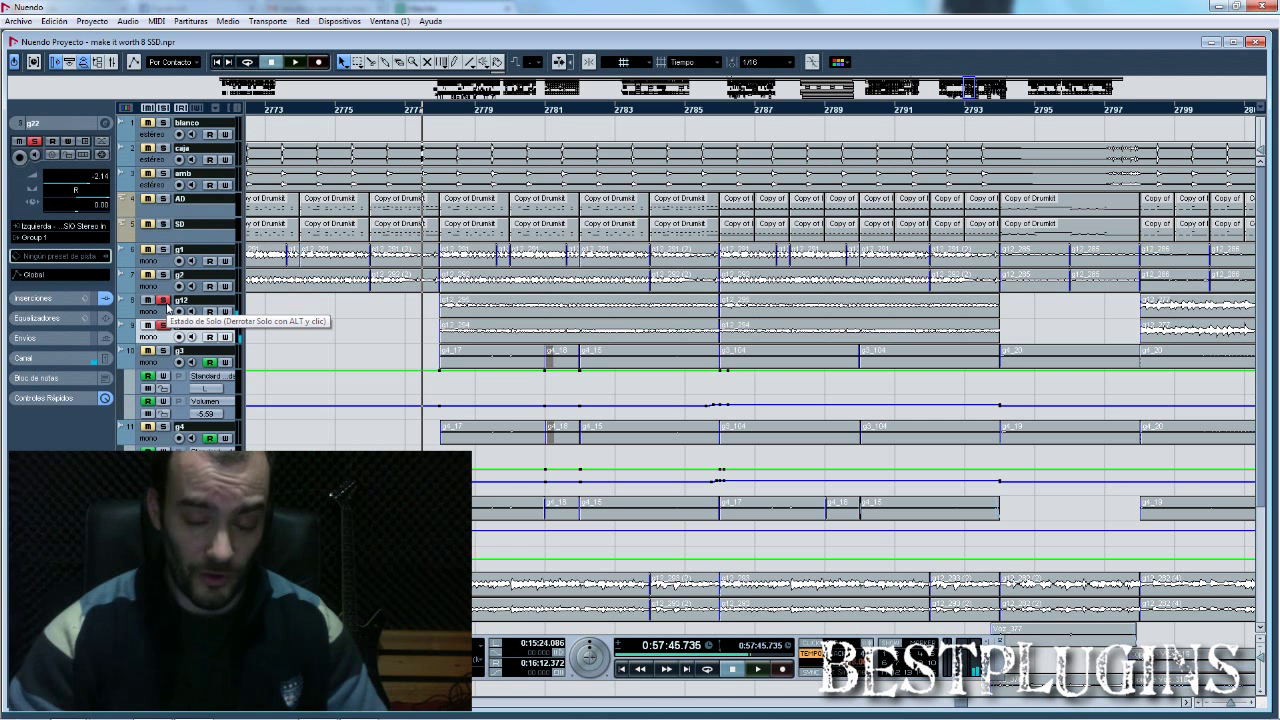
Add g1 and g2 to the soloed g12 and g22, play all four together and clear the solos
click(163, 249)
click(163, 274)
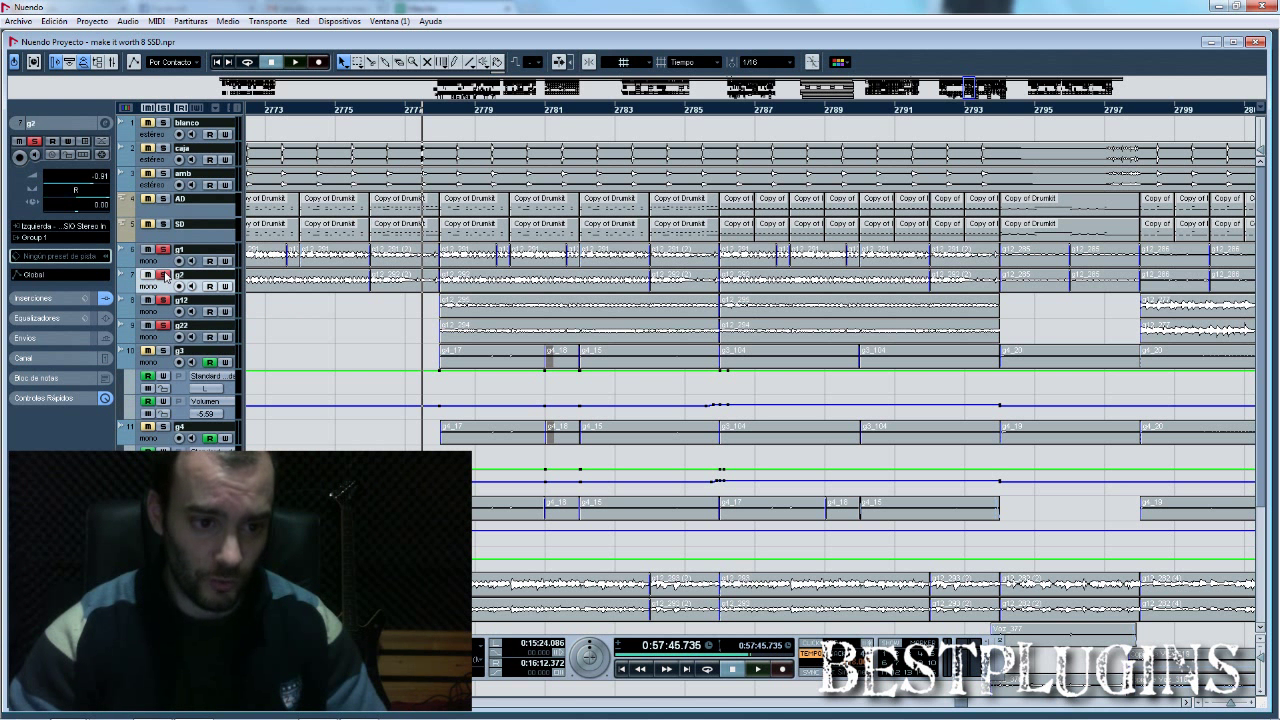
key(space)
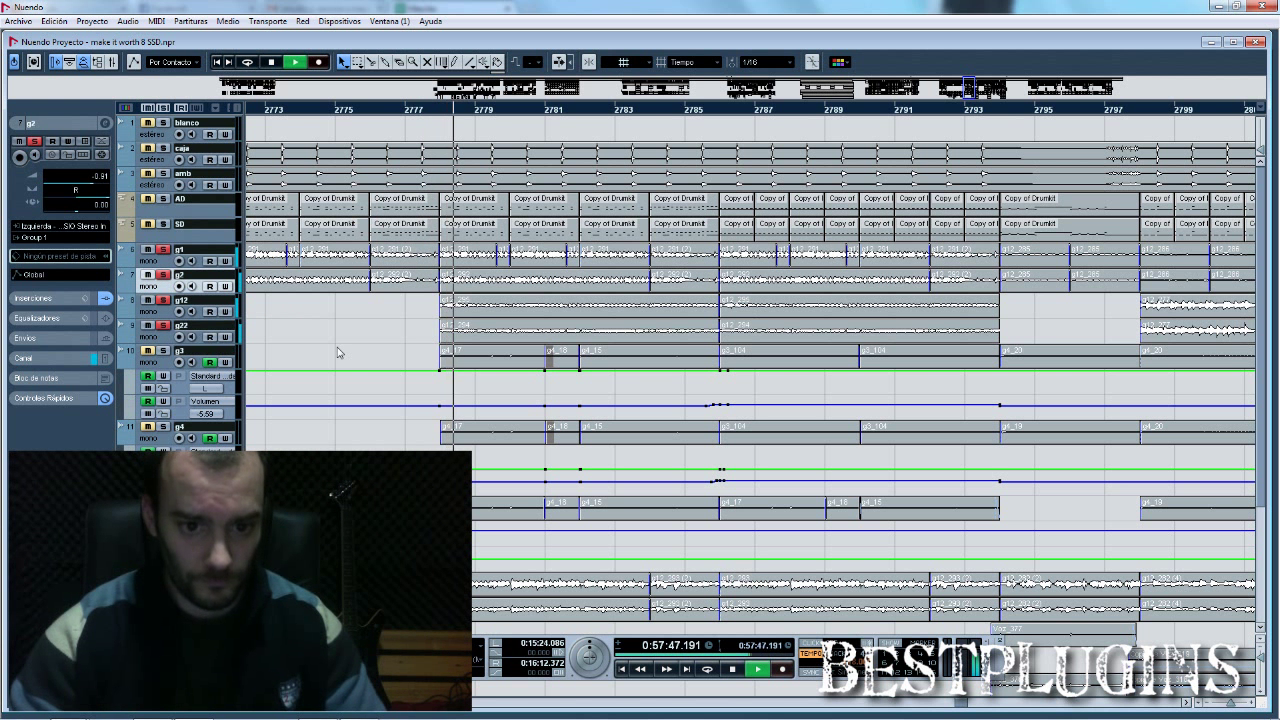
key(space)
click(163, 325)
click(163, 299)
click(163, 274)
click(163, 250)
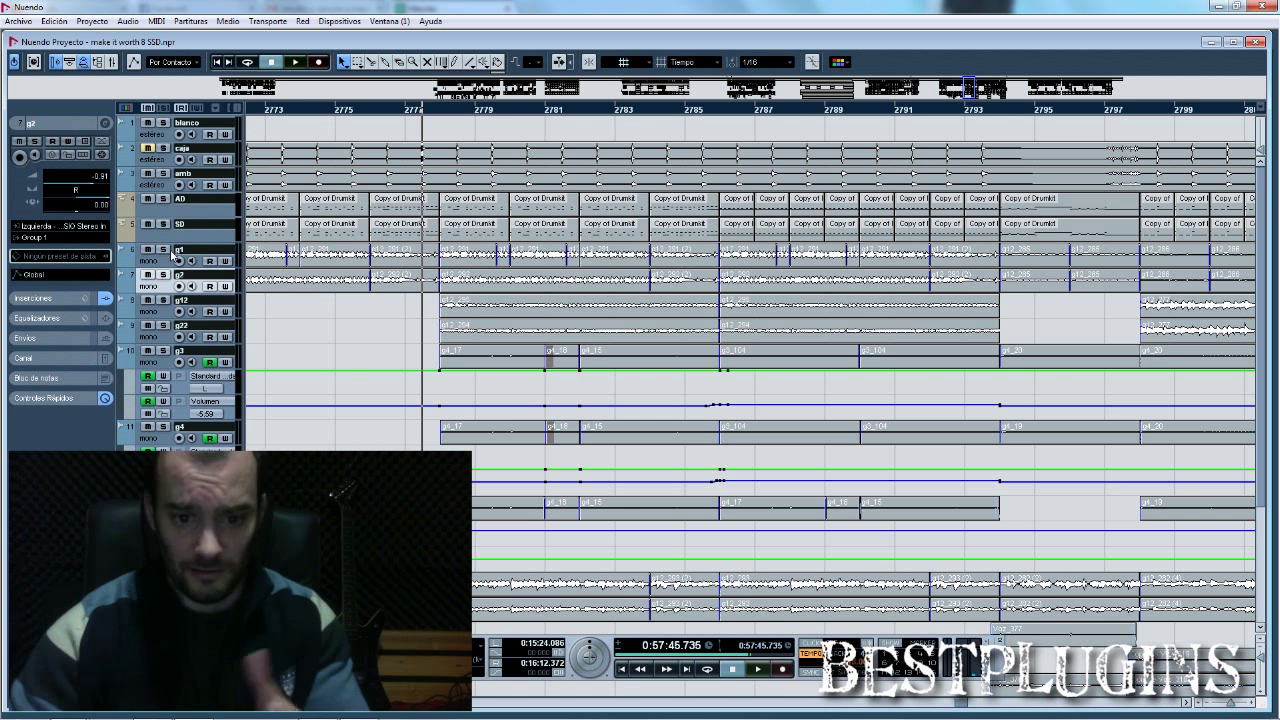
Solo g3 and g4, play them from around bar 2777 and clear their solos
click(163, 350)
click(164, 427)
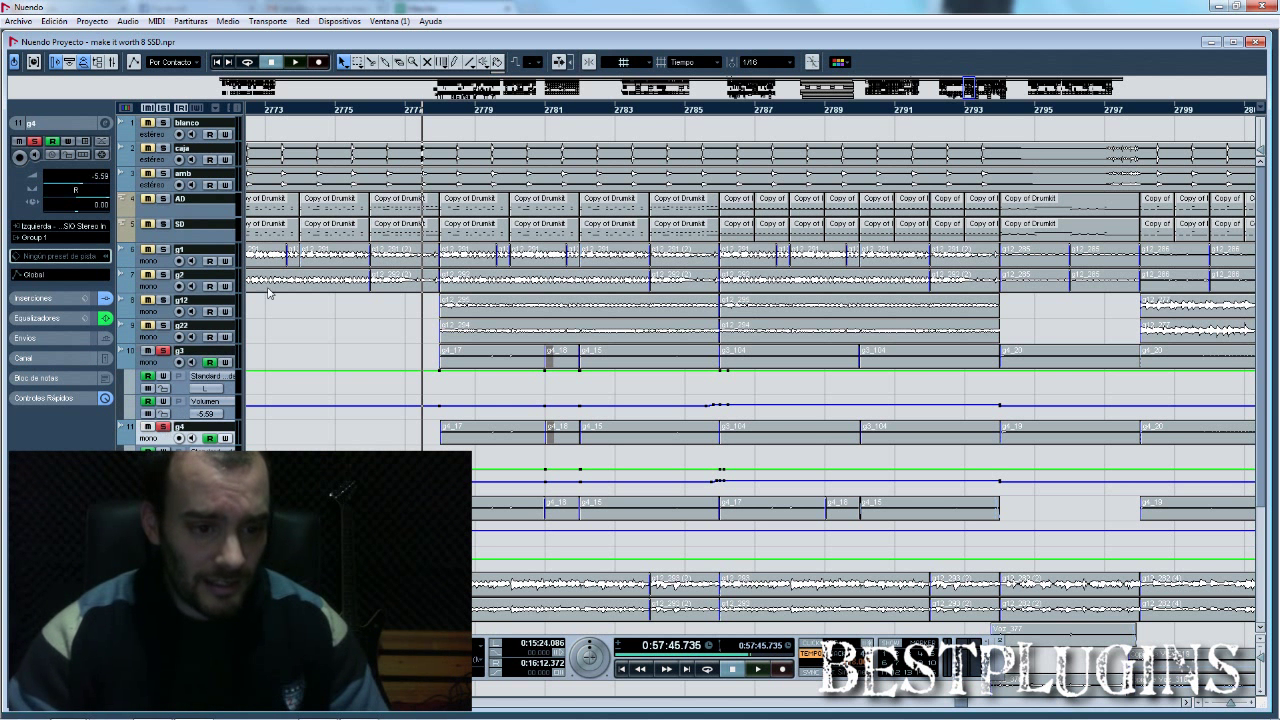
key(space)
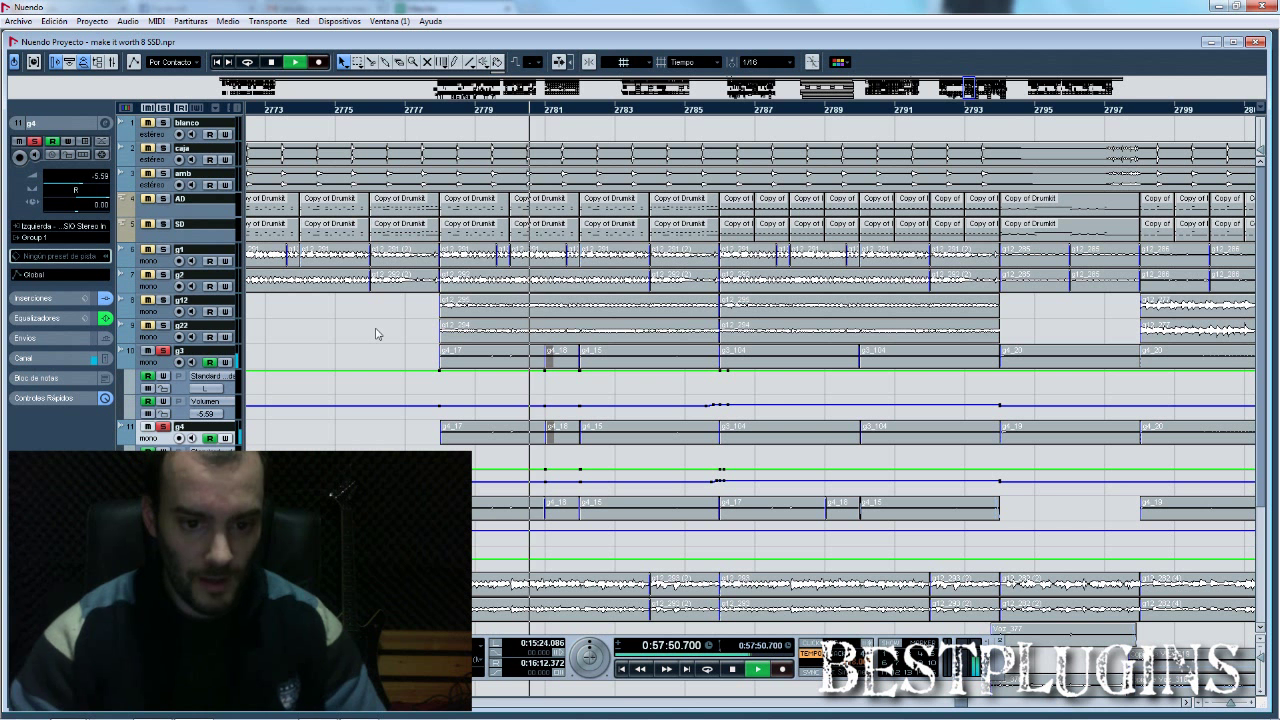
key(space)
click(164, 428)
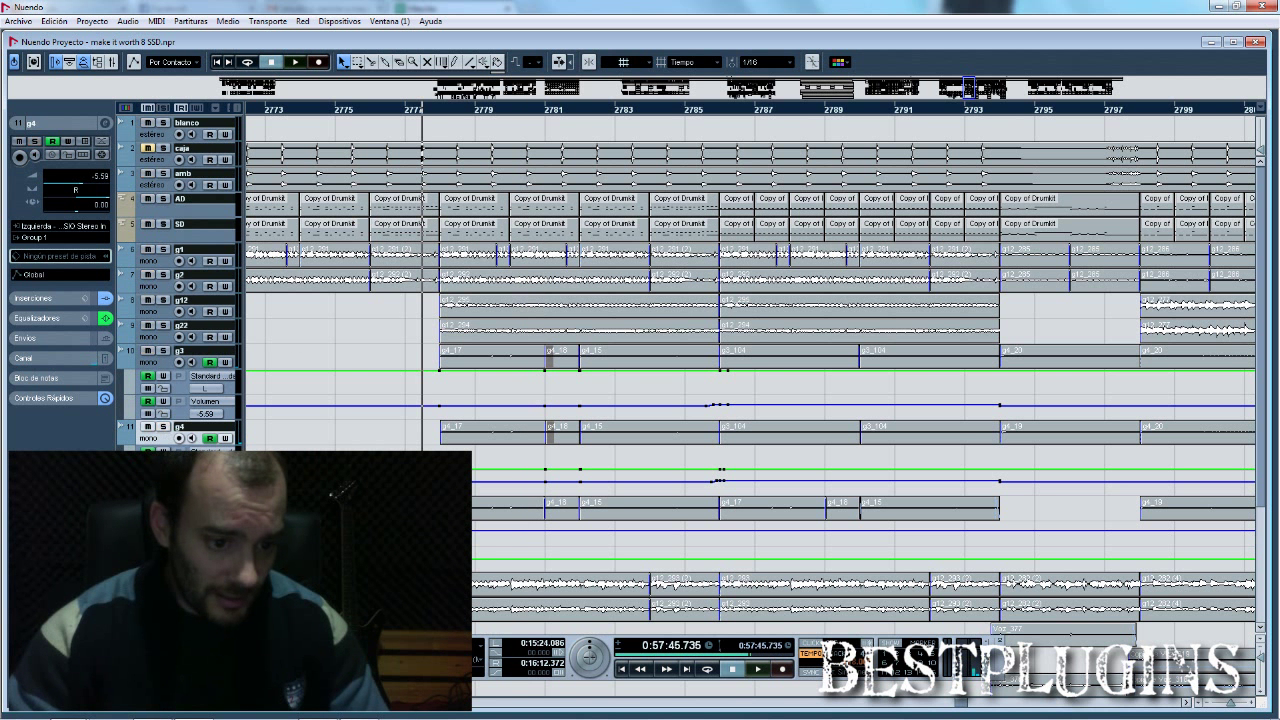
Play the solos track soloed, add g3 and g4 to the solo and play them together
key(space)
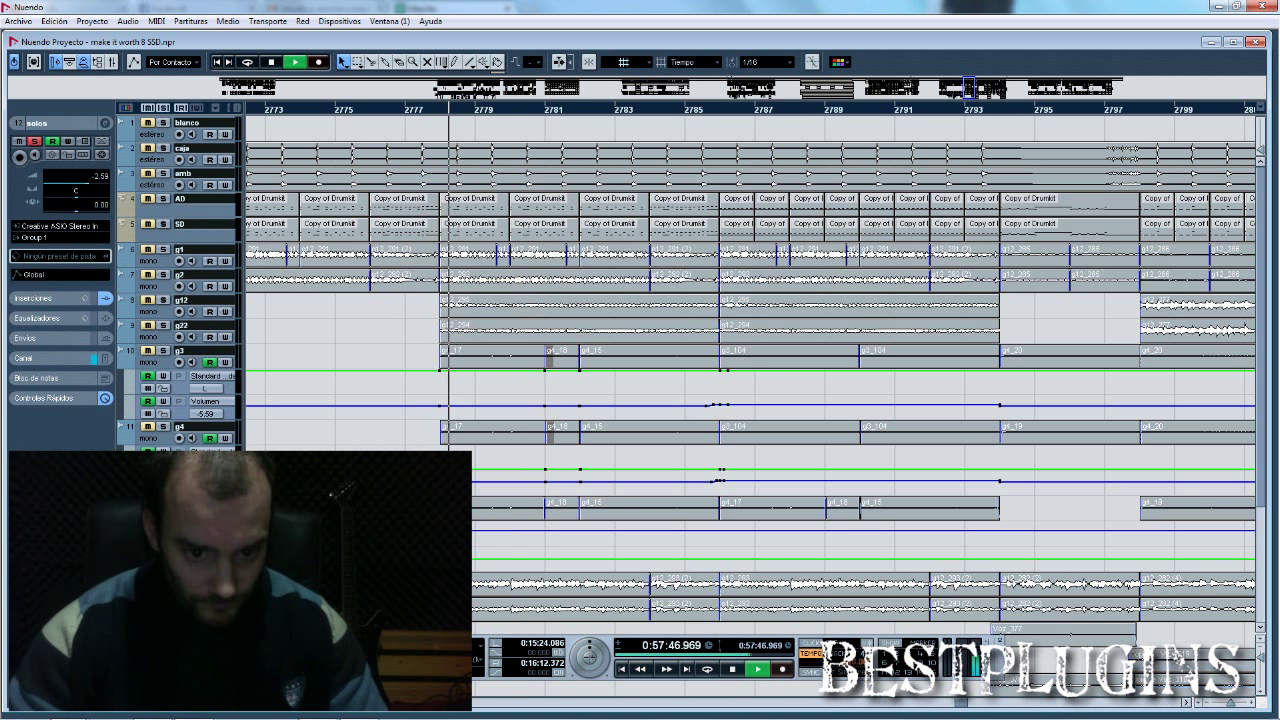
key(space)
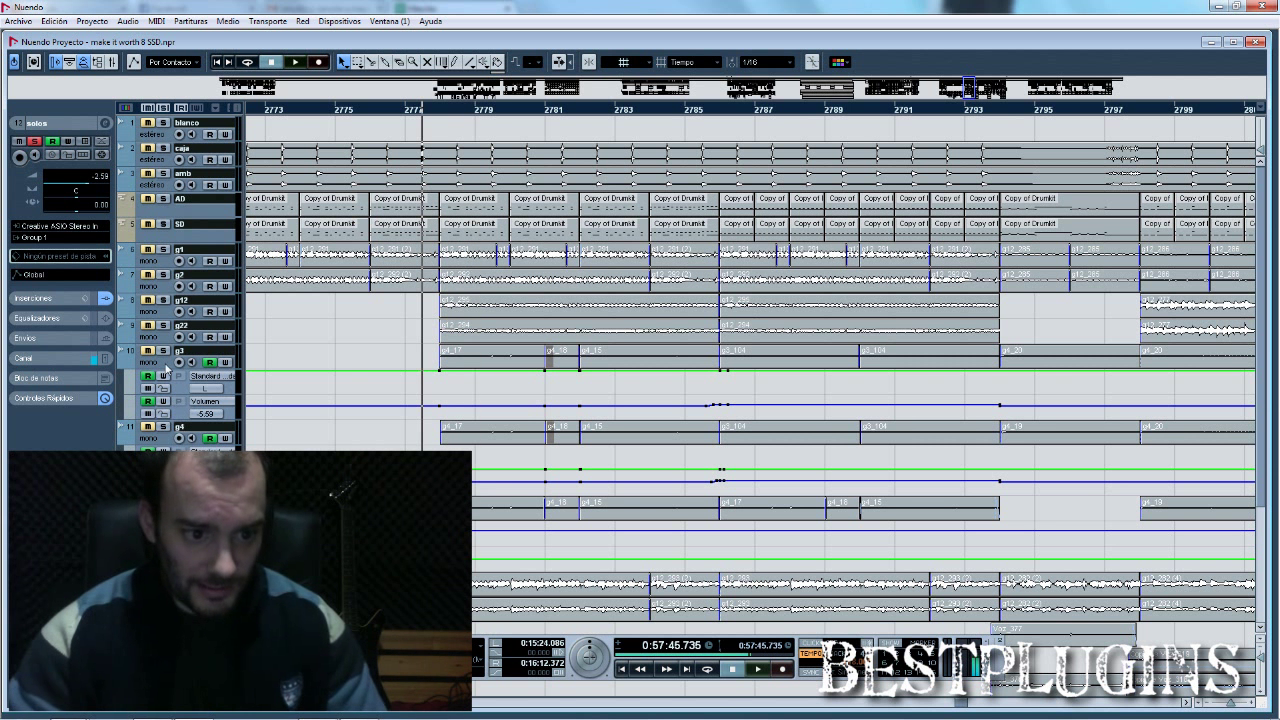
click(163, 351)
click(164, 427)
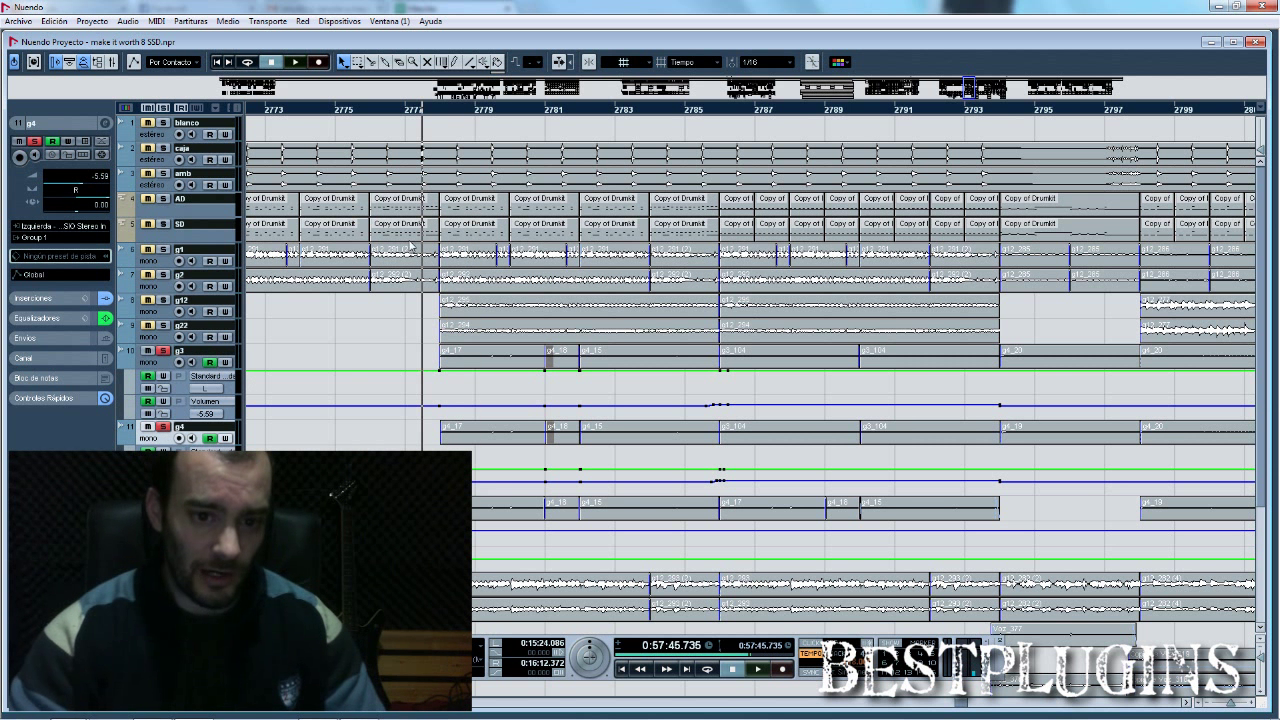
key(space)
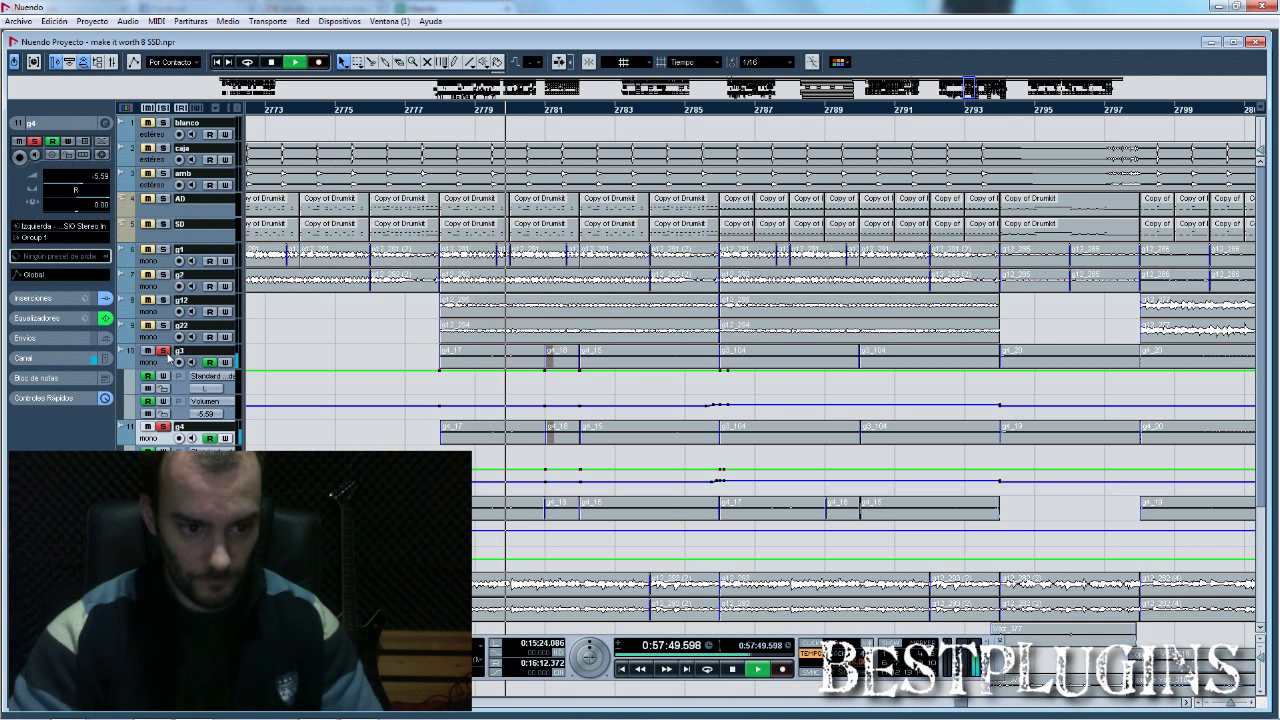
Switch the g3 and g4 solos off and on during playback to compare the layers, and stop with all solos cleared
click(164, 427)
click(164, 427)
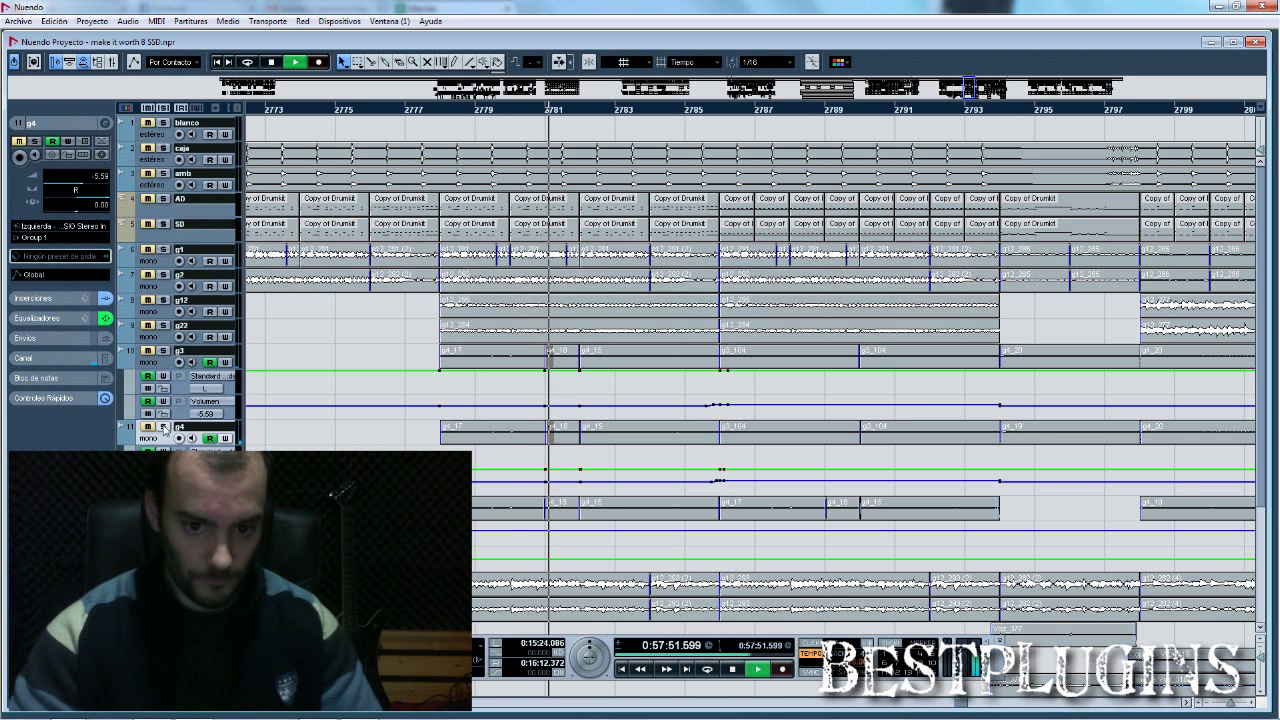
click(165, 352)
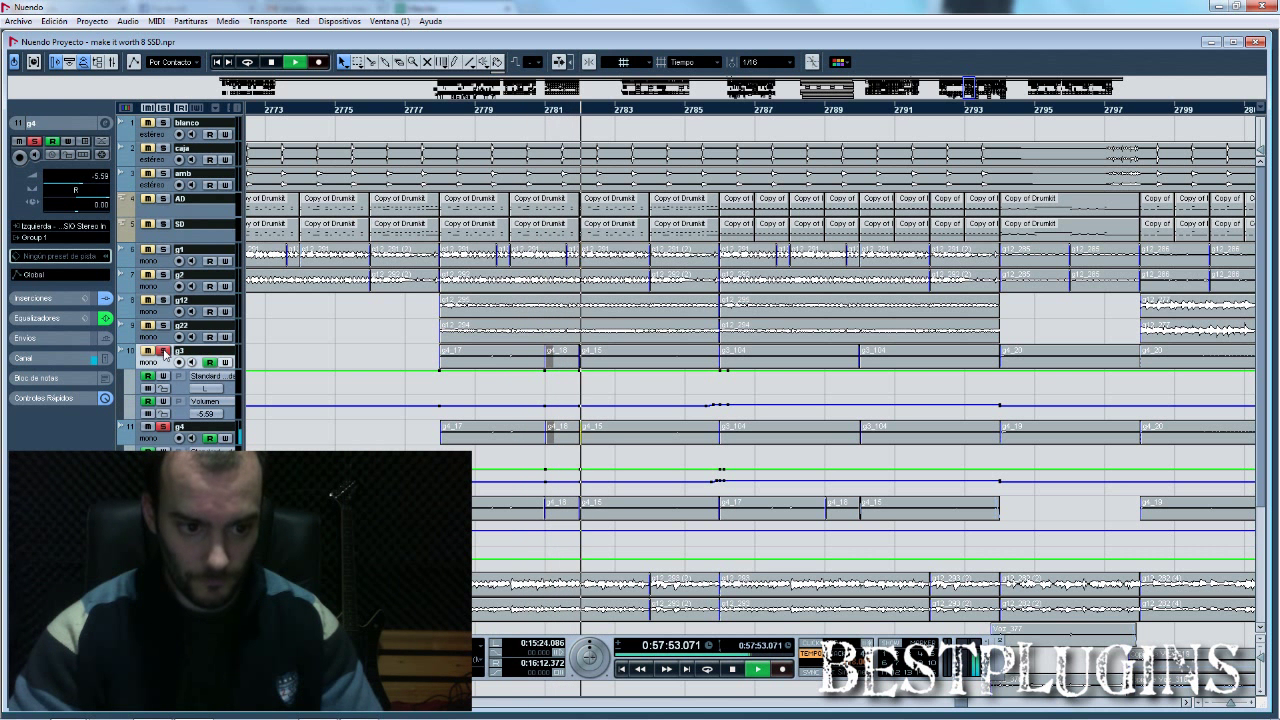
click(320, 352)
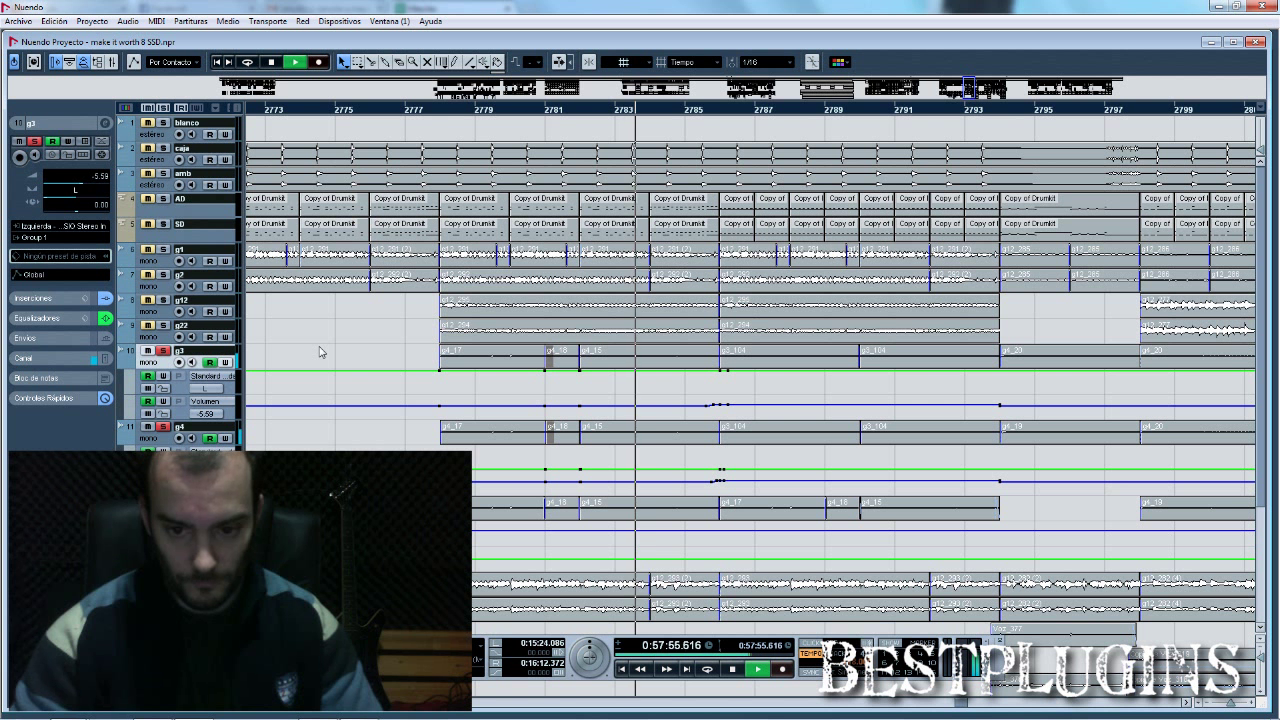
key(space)
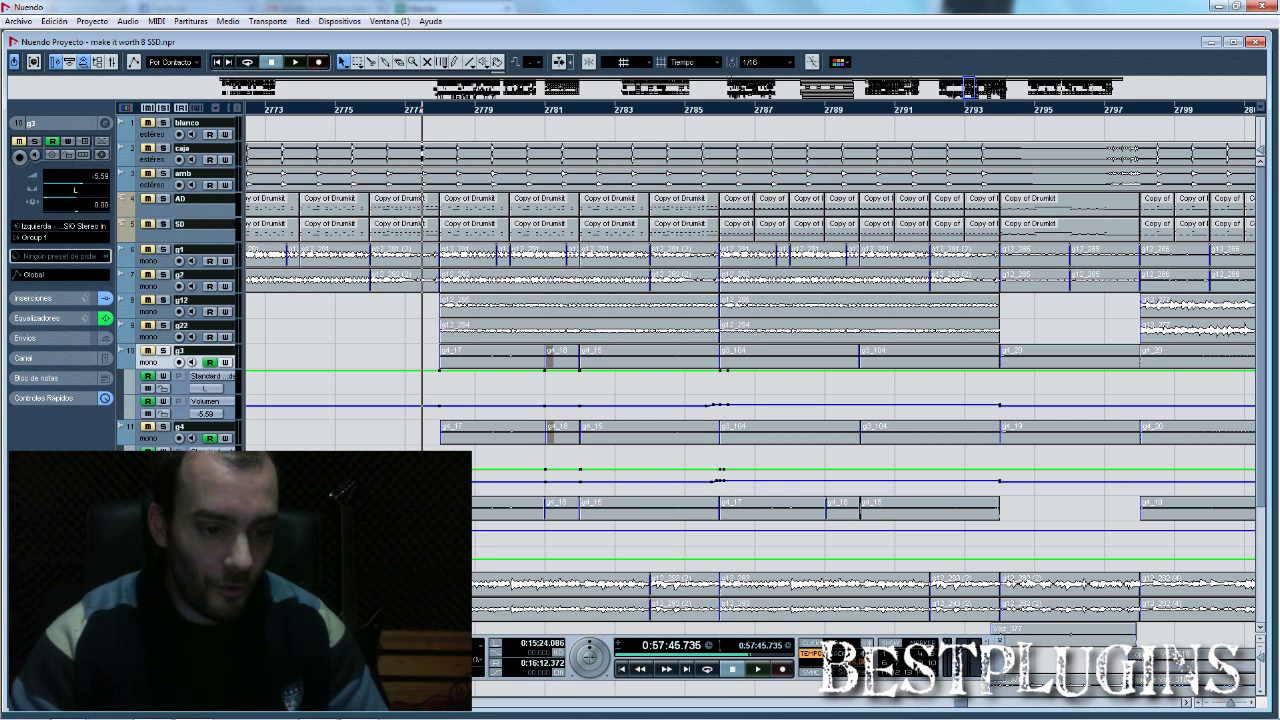
Play the full mix from about bar 2774, stop it and show a wider overview of the song's arrangement
click(324, 115)
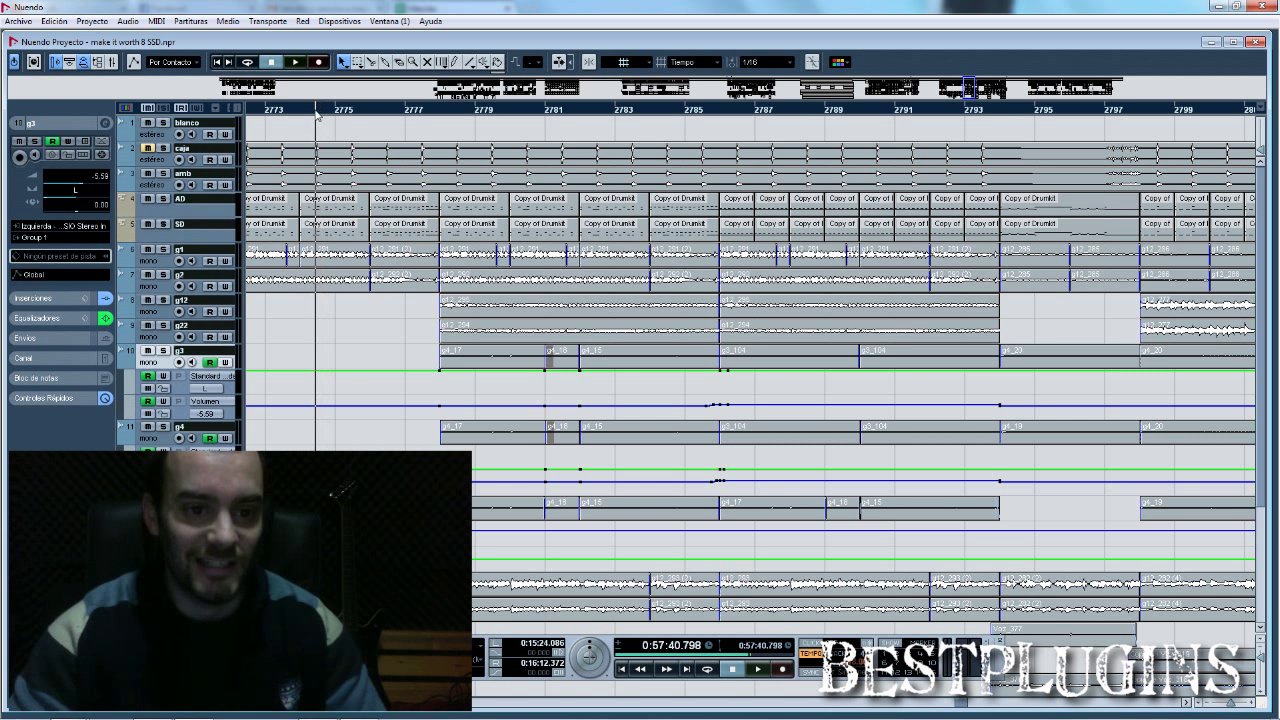
key(space)
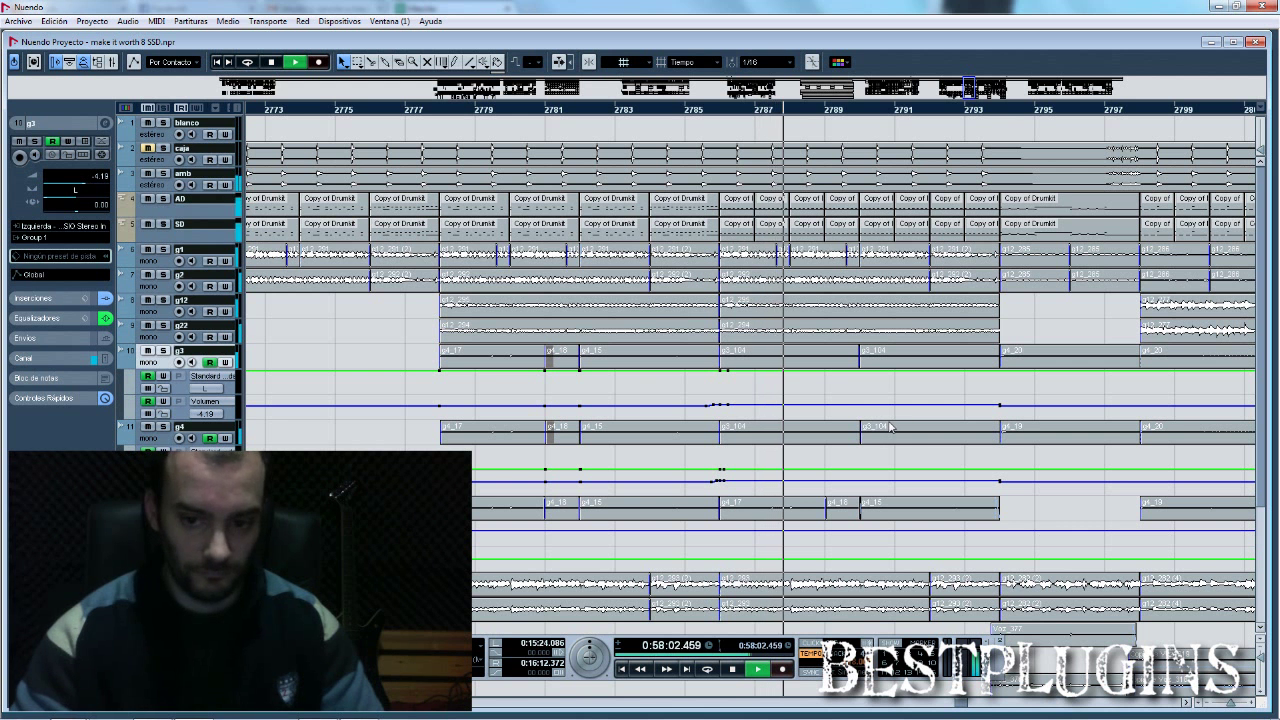
click(1185, 705)
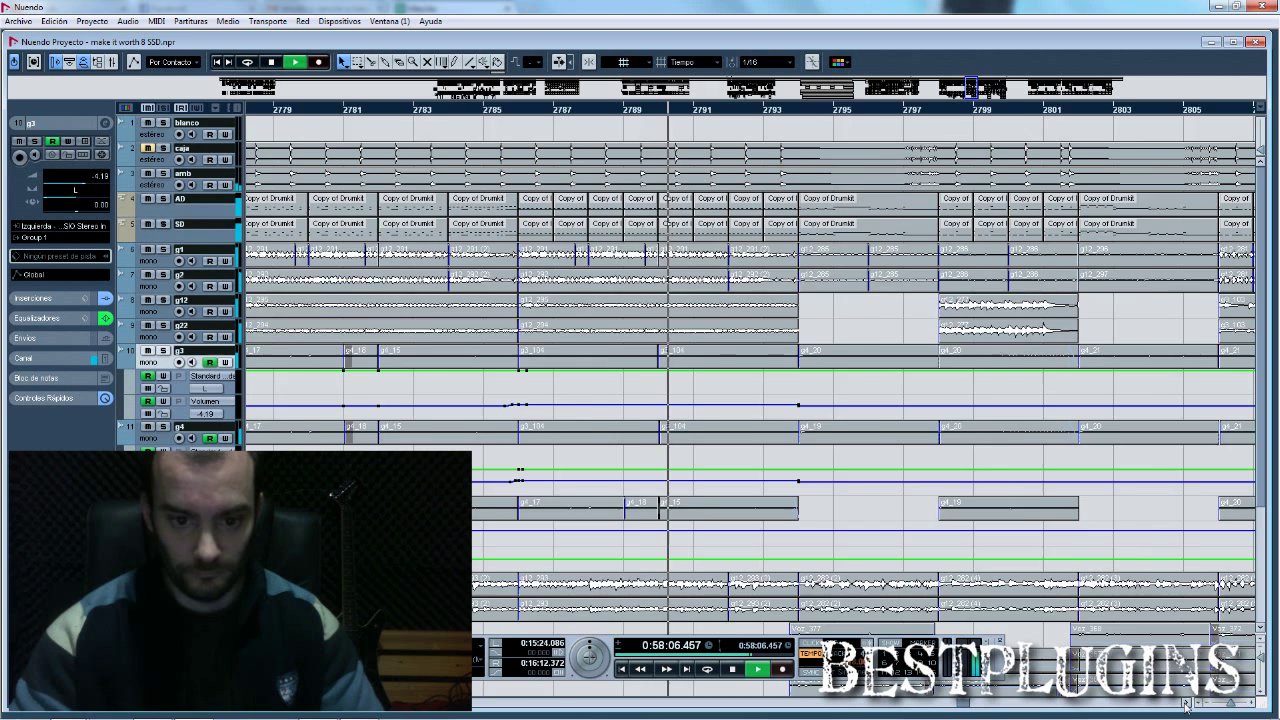
key(g)
key(space)
key(g)
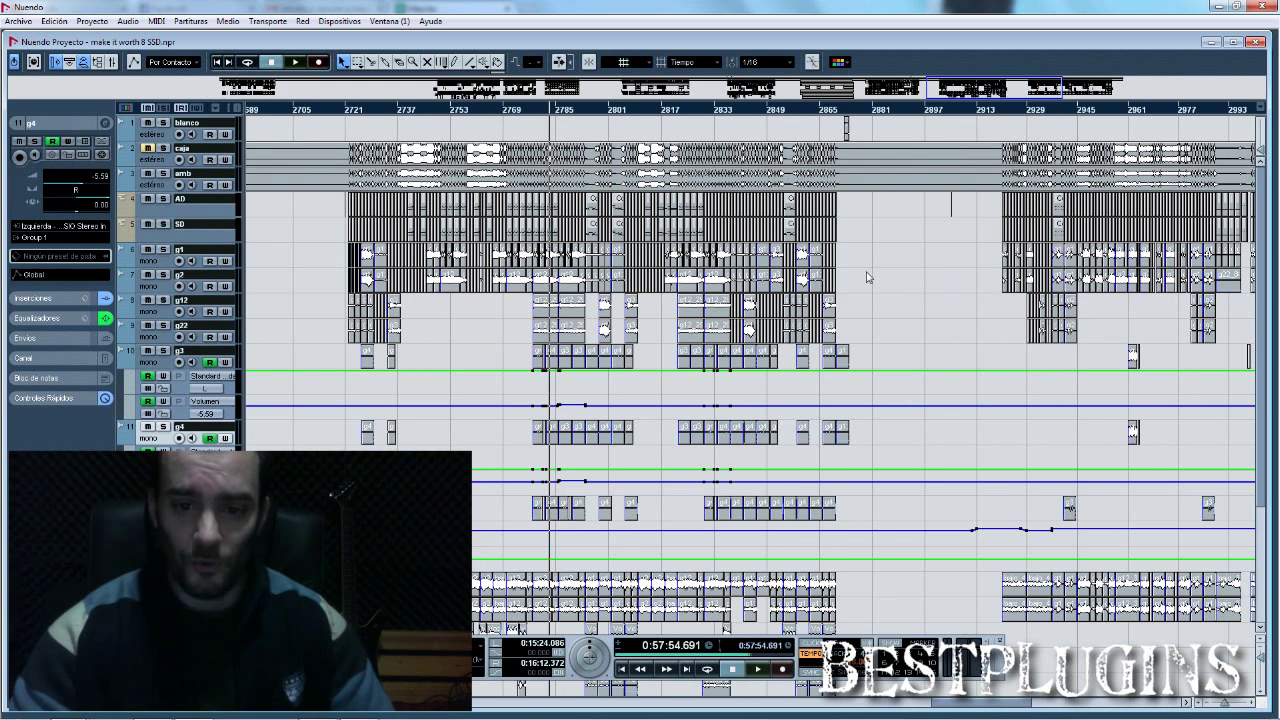